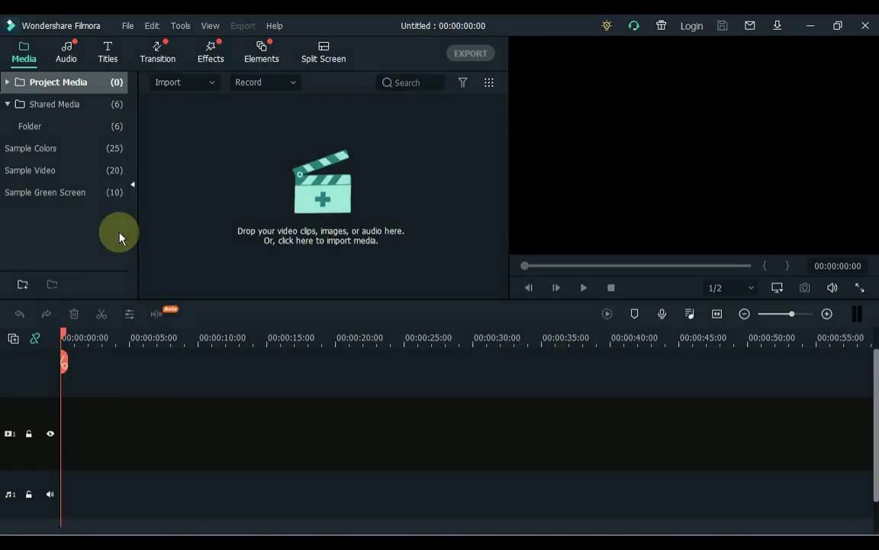
Place the Moon Blue sample colour on the timeline with Black on a track above it
left_click(110, 156)
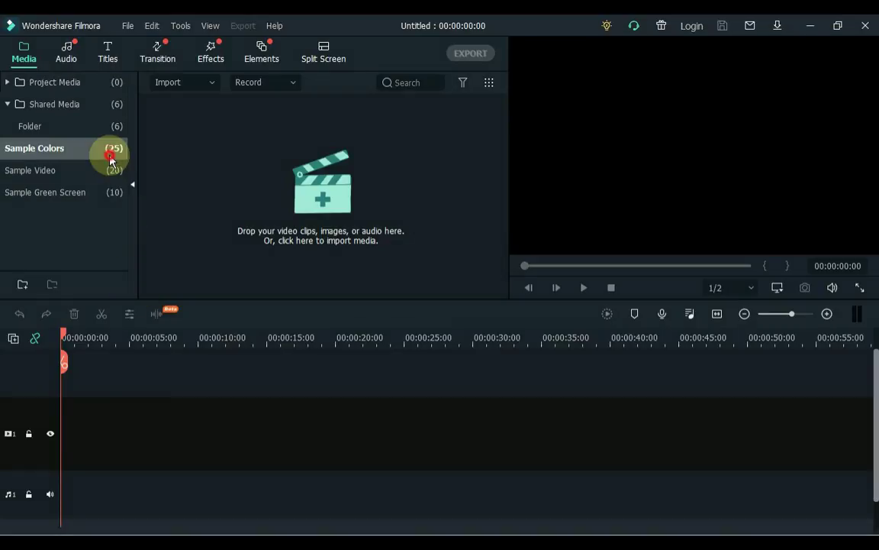
mouse_move(462, 149)
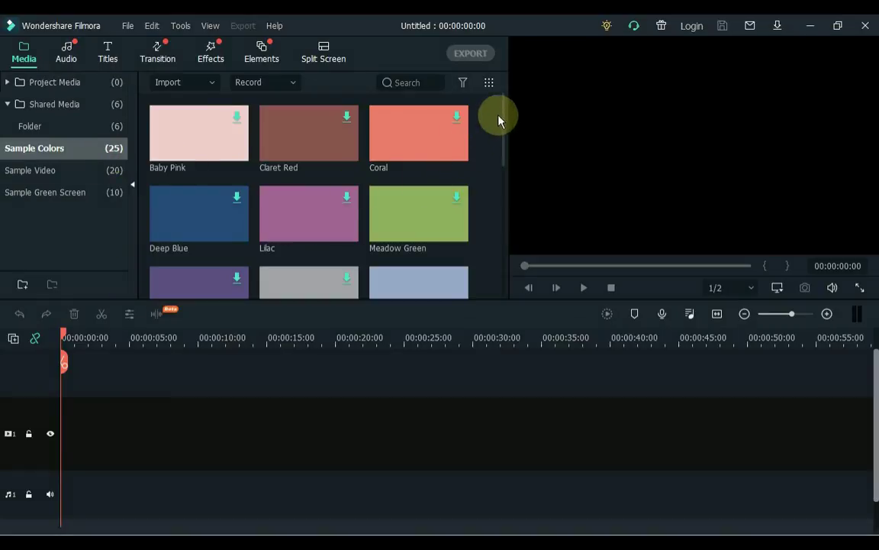
left_click_drag(504, 111, 506, 143)
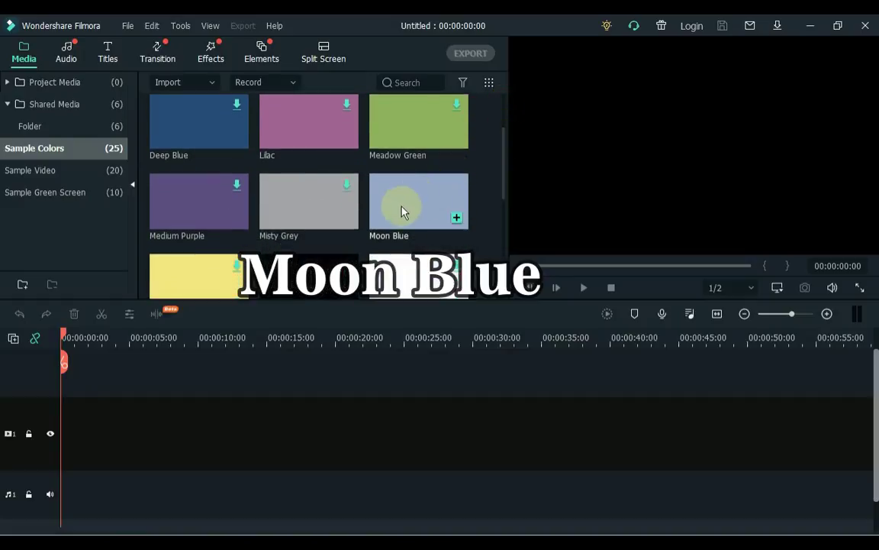
left_click(399, 208)
left_click_drag(396, 224, 61, 456)
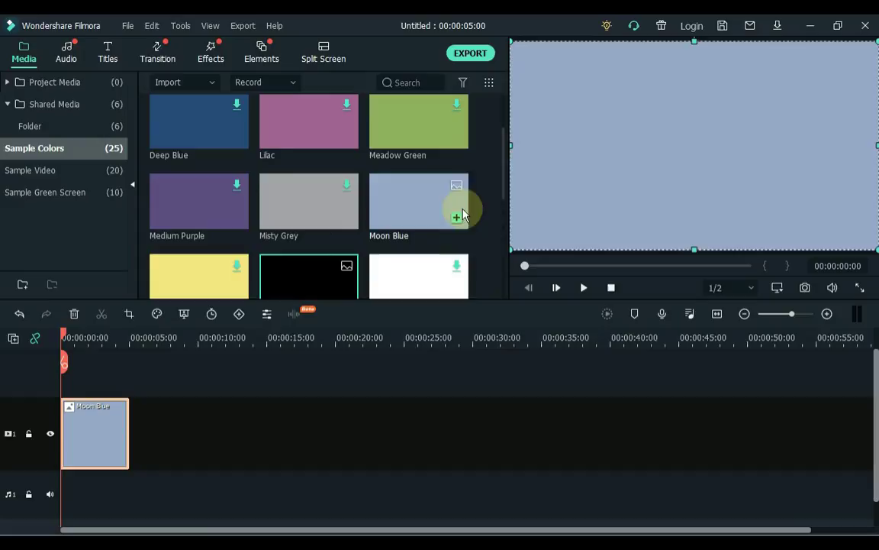
left_click_drag(506, 144, 496, 170)
left_click_drag(309, 244, 59, 366)
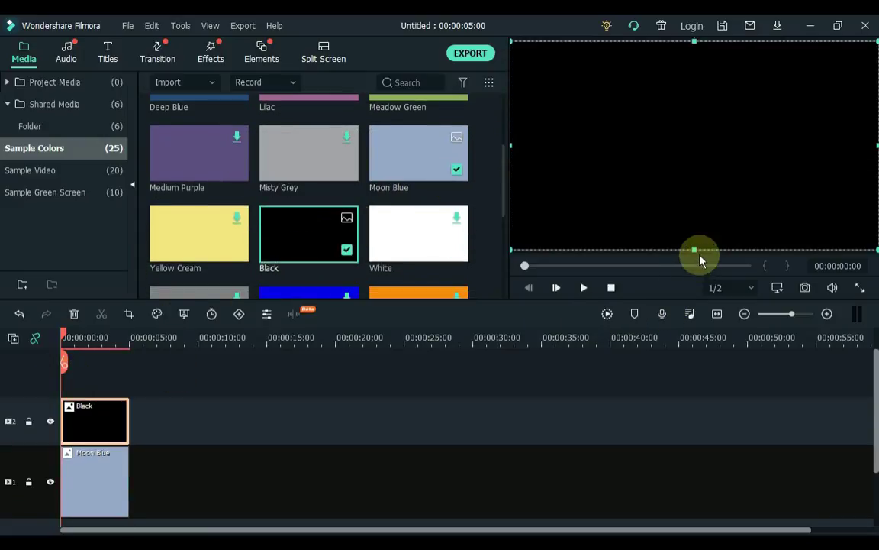
Resize the Black layer into a thin vertical line in the preview
left_click_drag(695, 248, 694, 191)
left_click_drag(695, 40, 691, 113)
left_click_drag(876, 152, 730, 168)
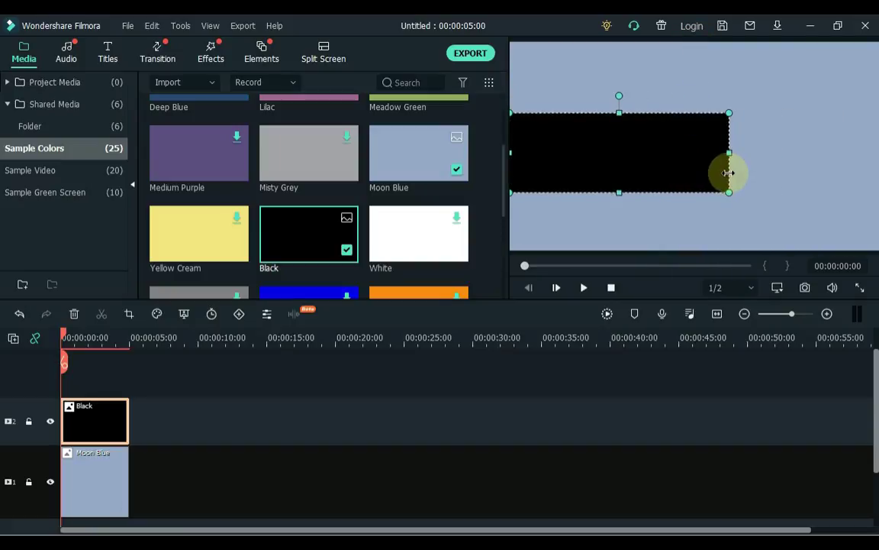
left_click_drag(512, 154, 724, 153)
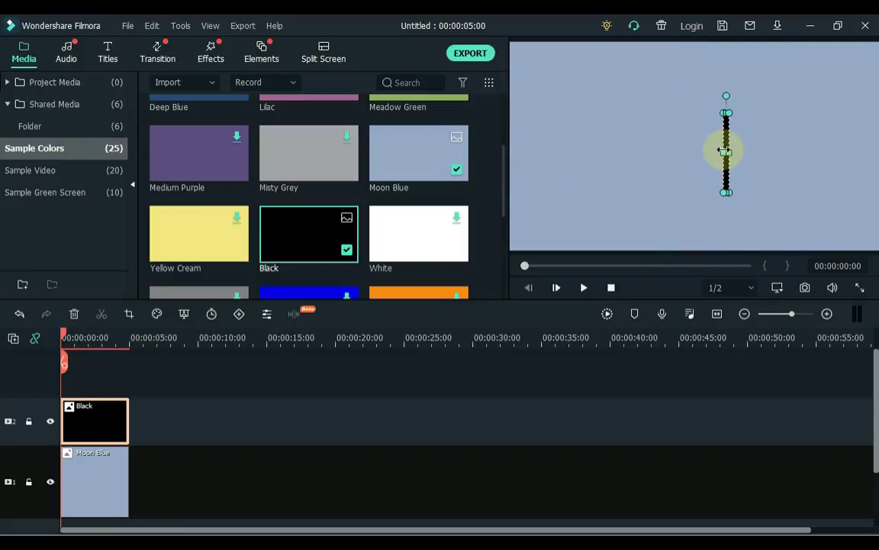
Shrink the Moon Blue layer into a strip up to the black line and save a snapshot
left_click(713, 224)
left_click_drag(690, 248, 693, 190)
left_click_drag(701, 89, 680, 114)
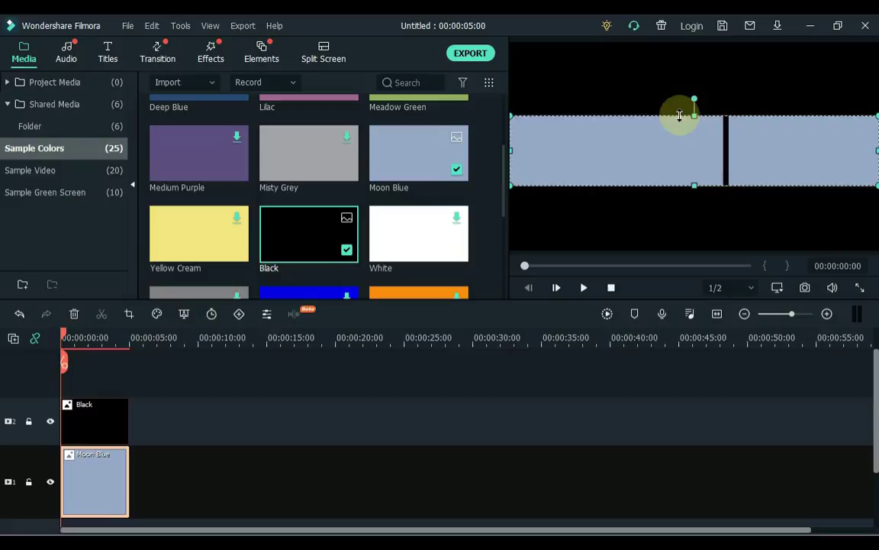
left_click_drag(877, 151, 722, 151)
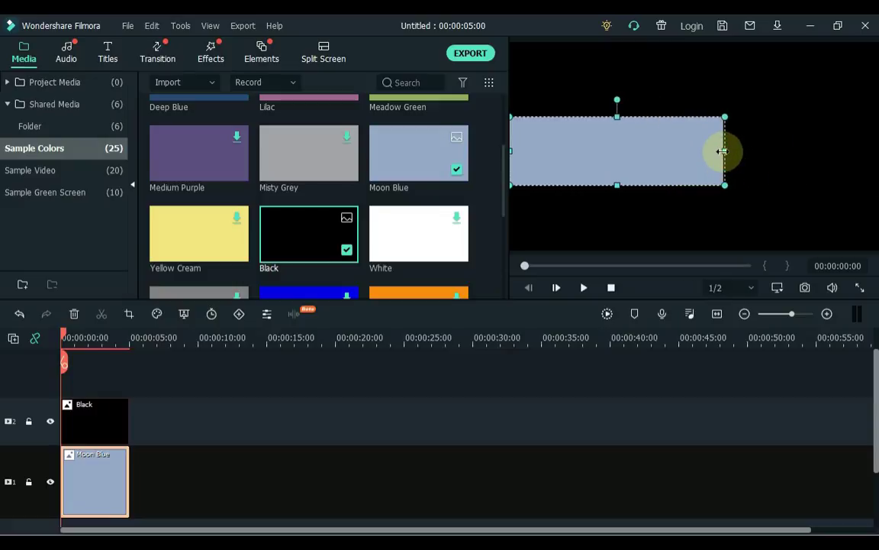
left_click(526, 387)
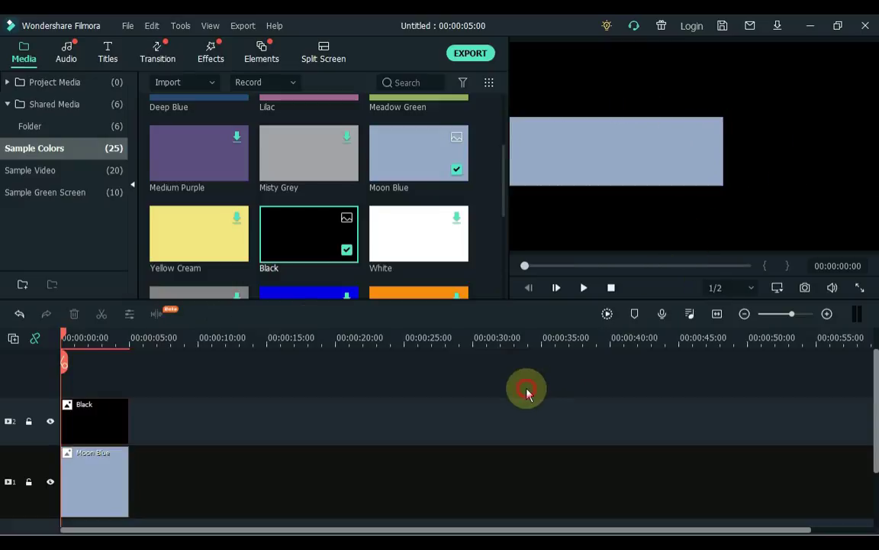
left_click(807, 288)
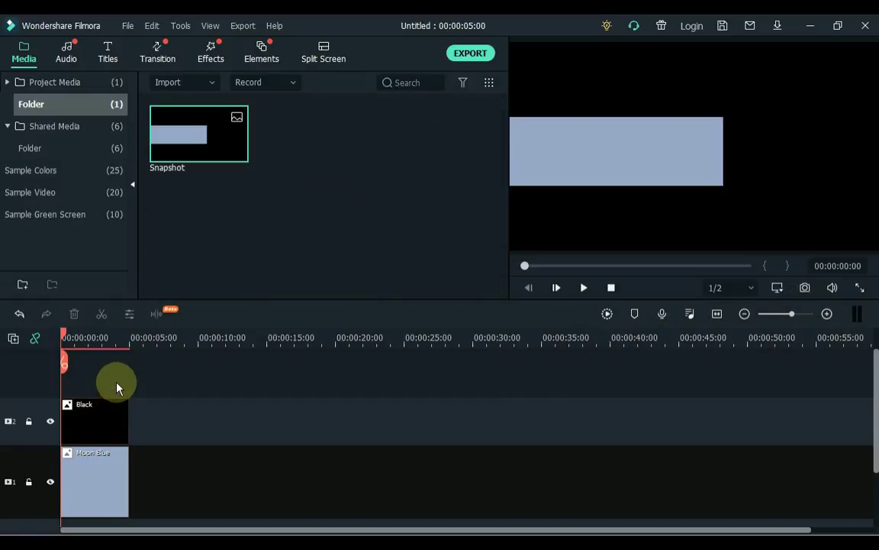
Delete the Black and Moon Blue clips and put a fresh Moon Blue background on track 1
left_click_drag(117, 388, 81, 499)
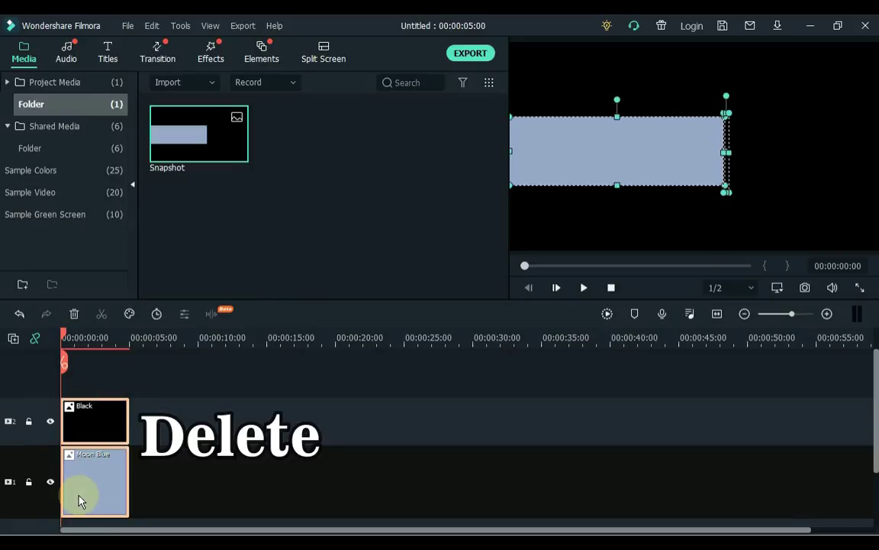
key("Delete")
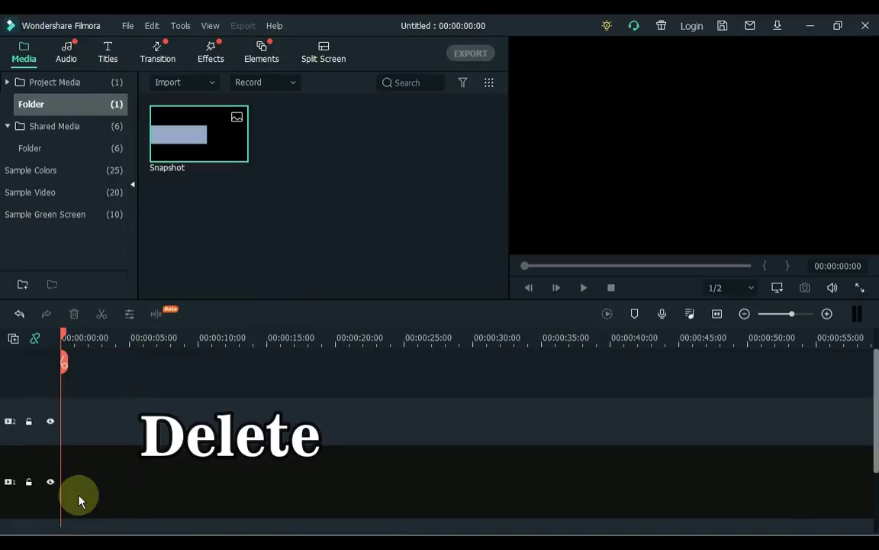
left_click(84, 178)
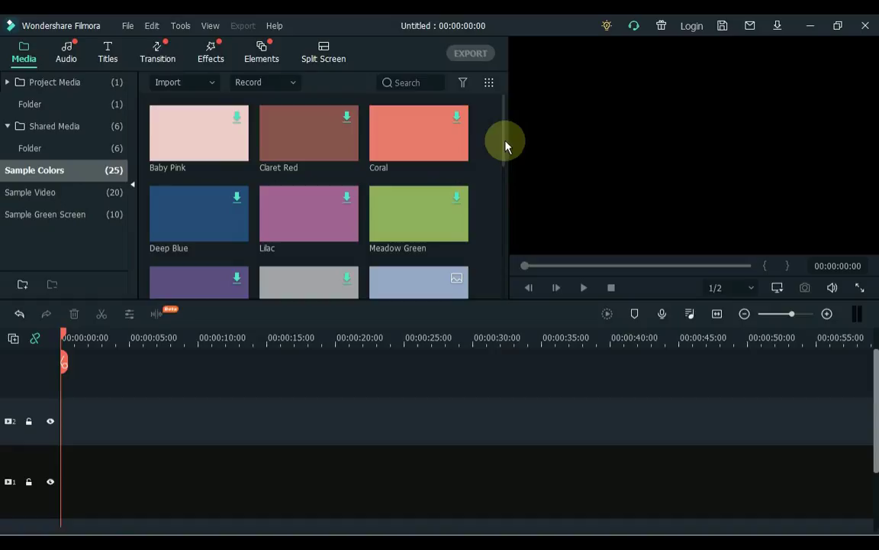
left_click_drag(505, 145, 505, 173)
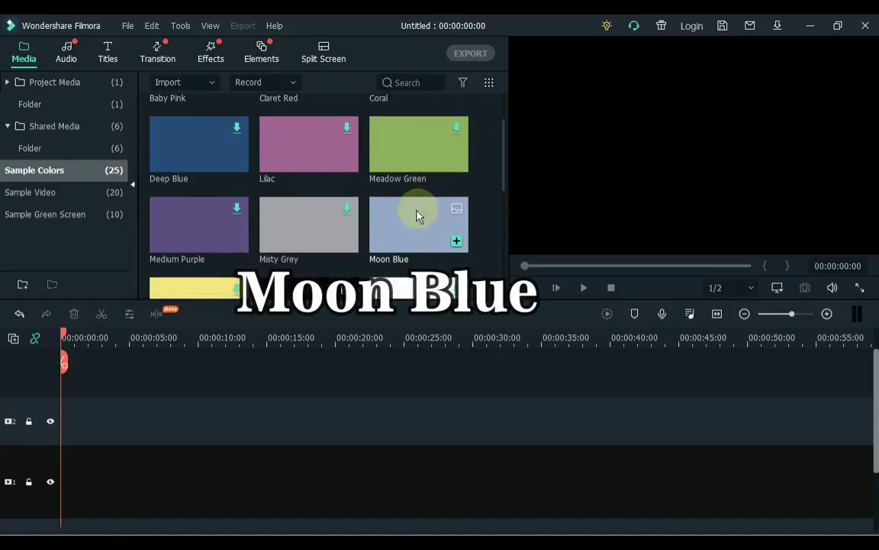
left_click_drag(417, 216, 38, 508)
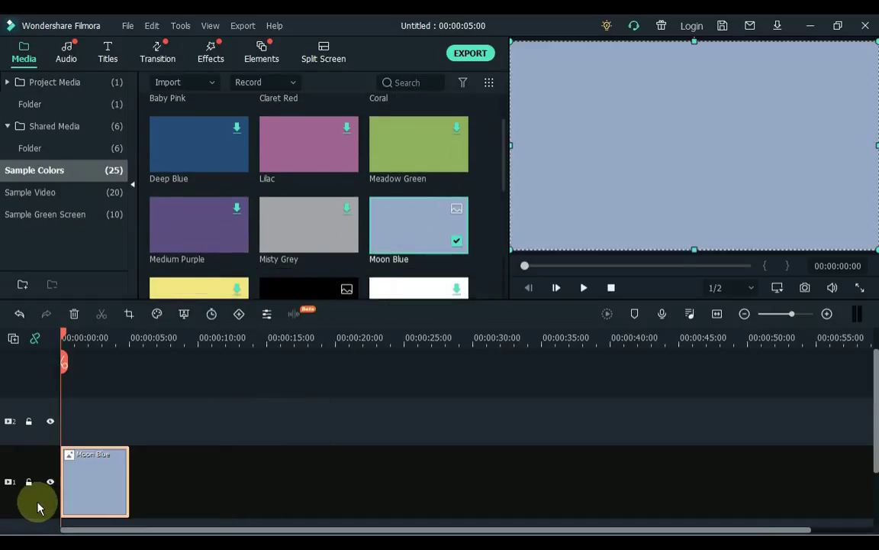
Add the Default Title template onto track 2 above the background
left_click(73, 85)
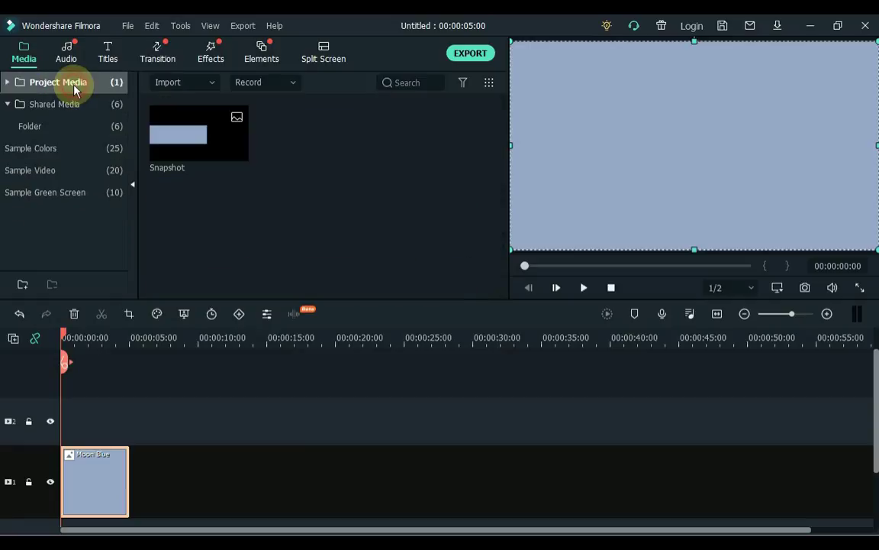
left_click(74, 89)
left_click(106, 61)
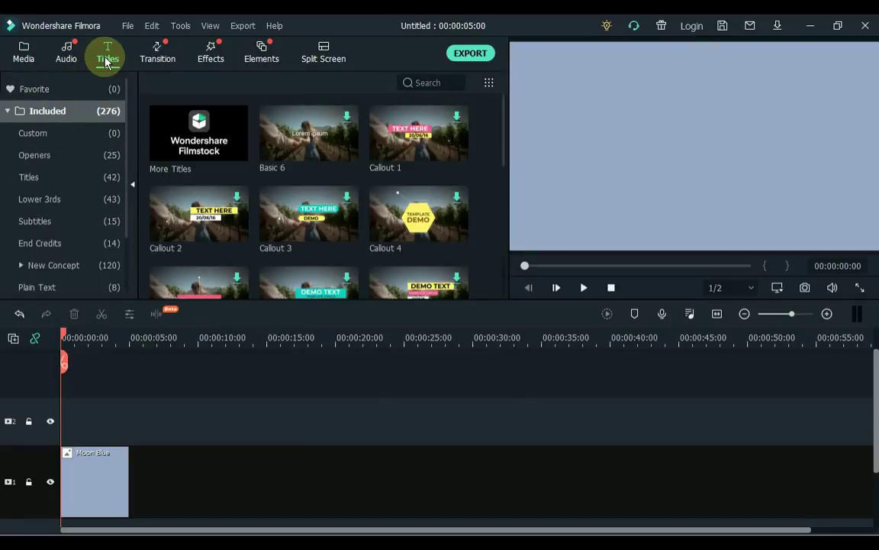
left_click_drag(500, 113, 506, 165)
left_click_drag(432, 231, 61, 416)
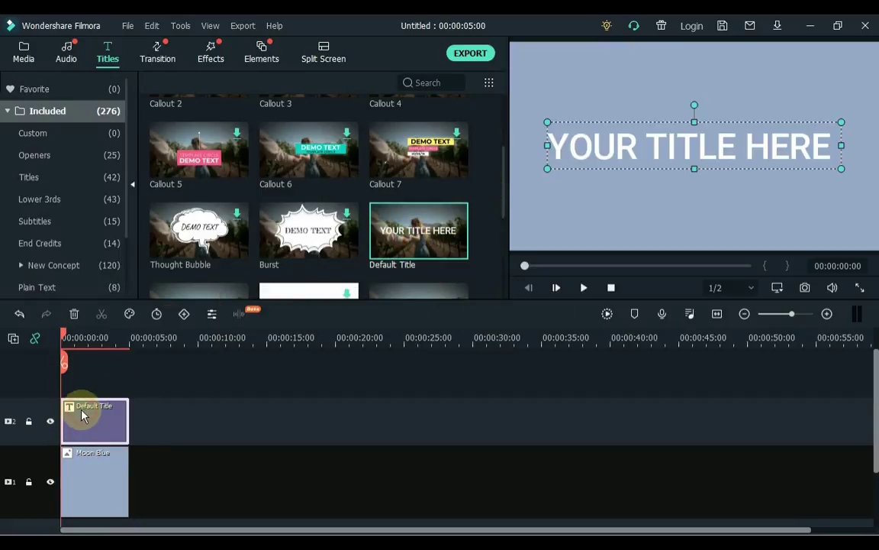
Replace the placeholder title text with 'SUPER KEYFRAME'
double_click(82, 415)
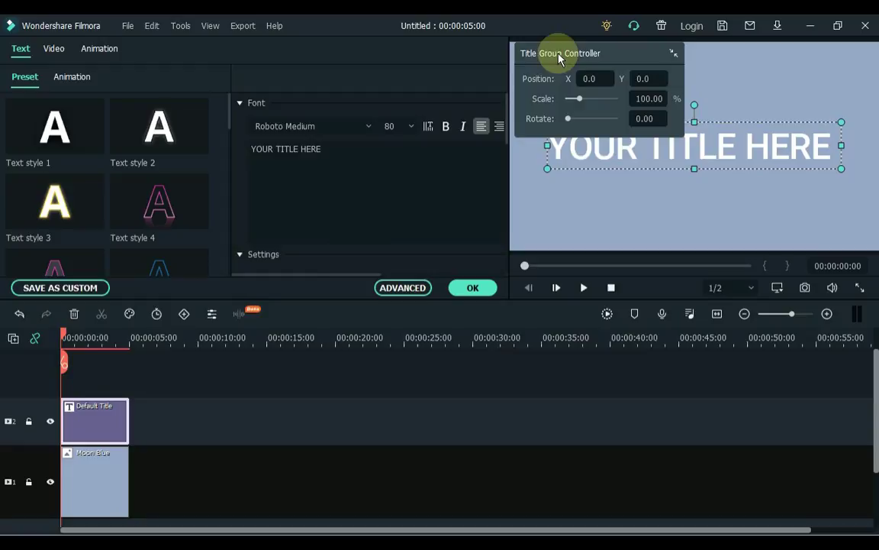
left_click_drag(559, 58, 553, 386)
left_click(349, 155)
key("ctrl+a")
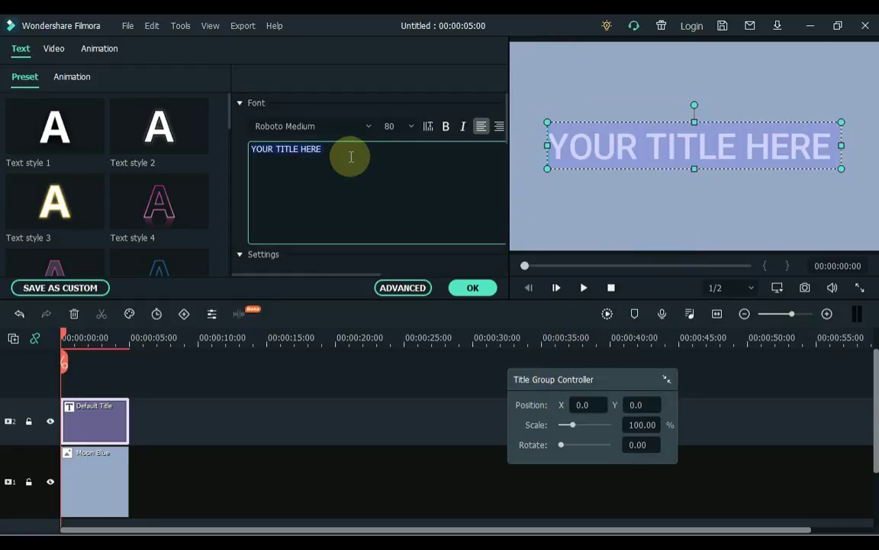
key("BackSpace")
type("S")
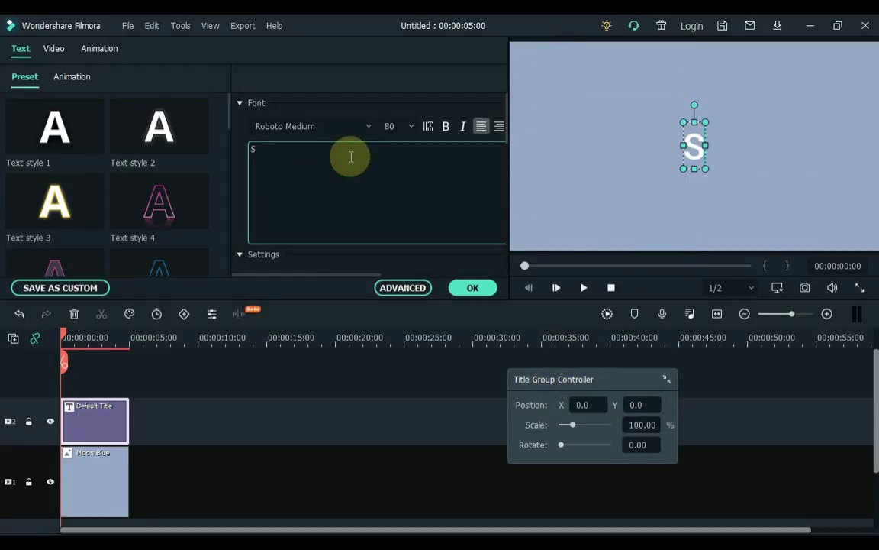
type("UPER K")
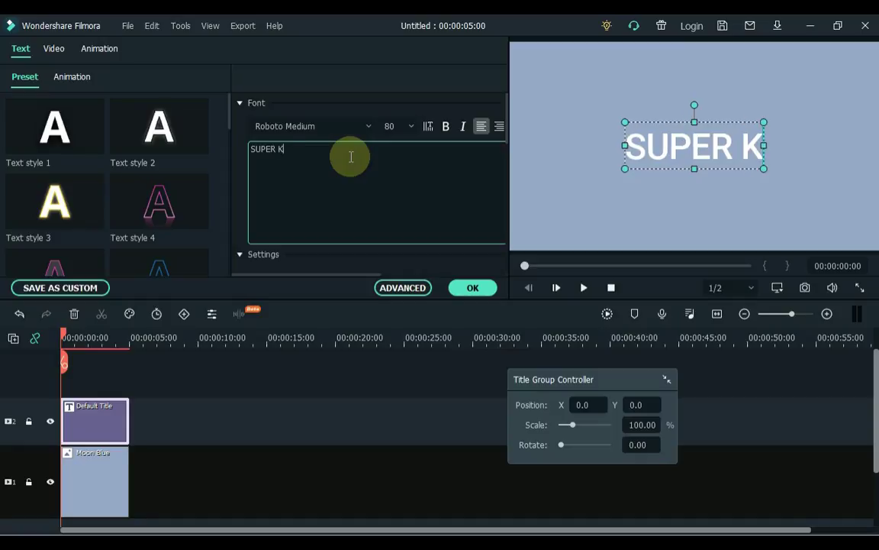
type("EYFRAME")
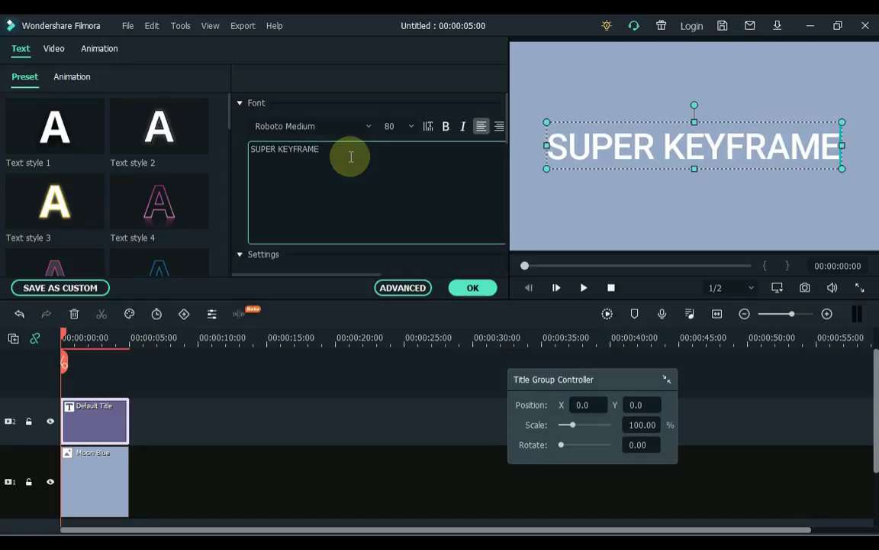
Set the title font to Run Medium at size 48 and confirm the edits
left_click(324, 129)
scroll(323, 129, "down", 3)
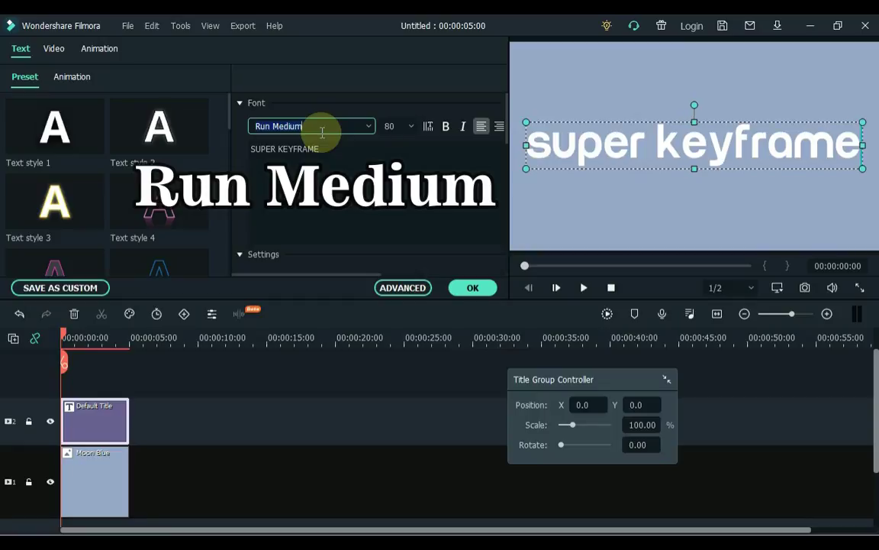
left_click(411, 125)
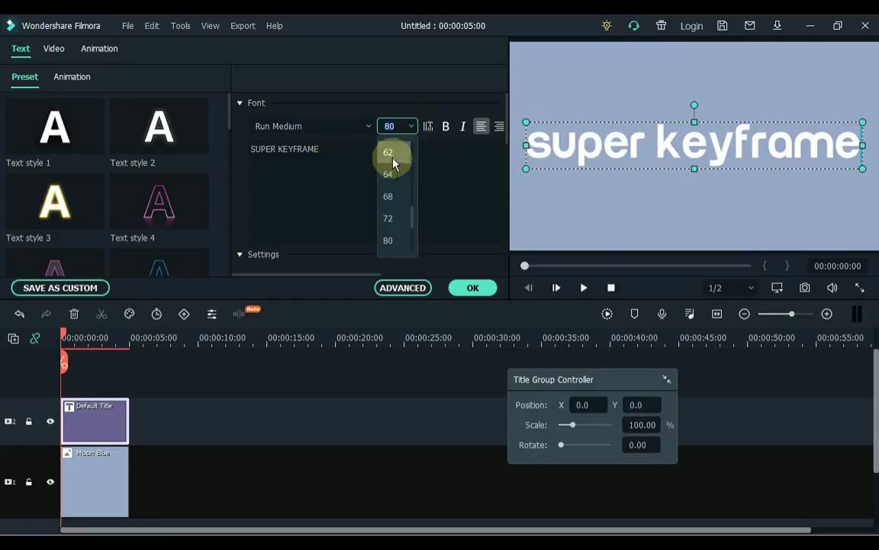
left_click(390, 173)
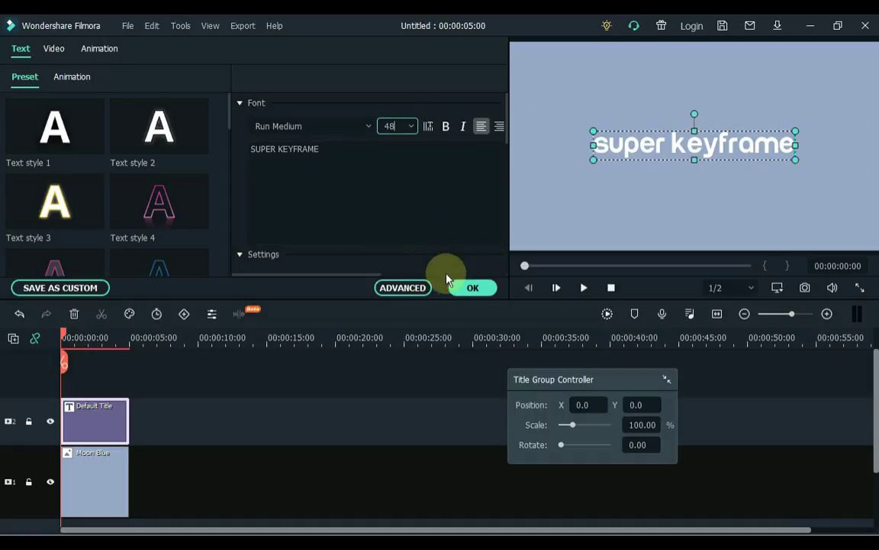
left_click(462, 287)
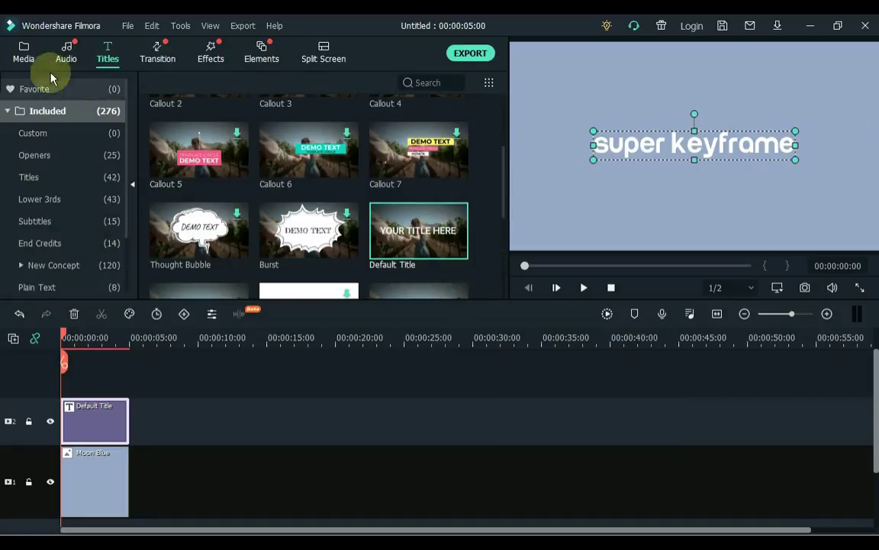
Place the Snapshot image on track 3 above the title and open its settings
left_click(24, 52)
mouse_move(207, 146)
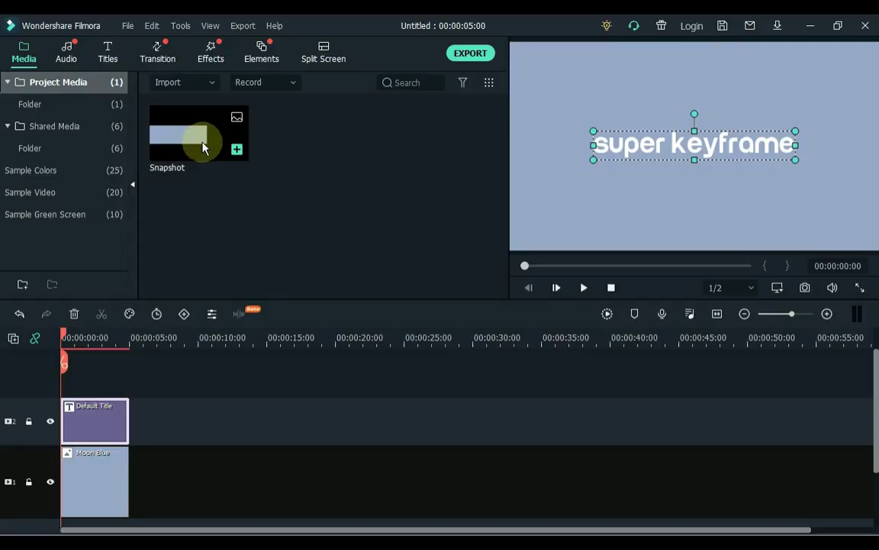
left_click_drag(205, 147, 61, 389)
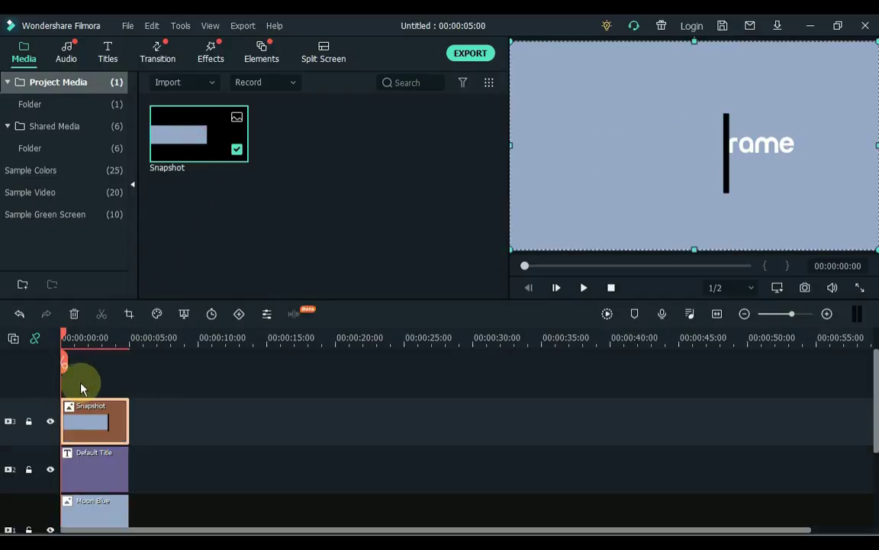
left_click(102, 429)
double_click(101, 427)
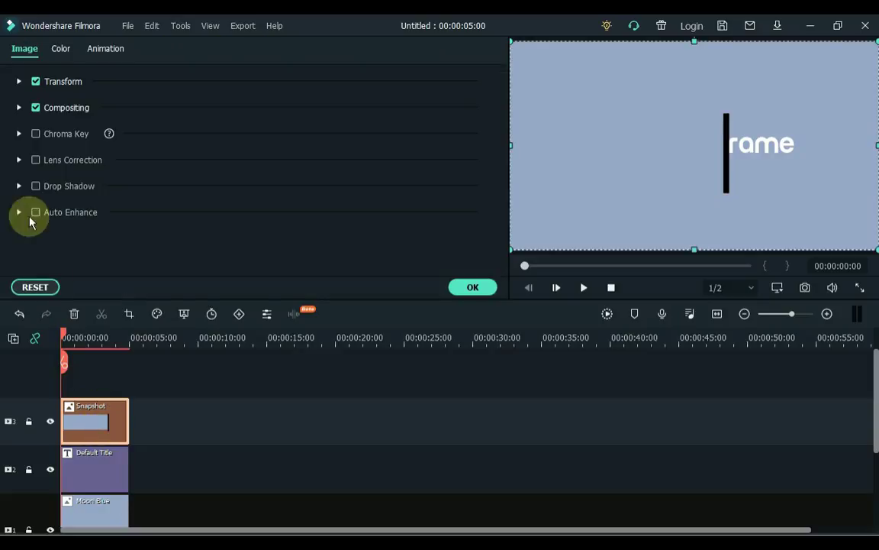
Scale the Snapshot to about 103% at position X 102.8, Y 8.0 so only the line shows
left_click(19, 81)
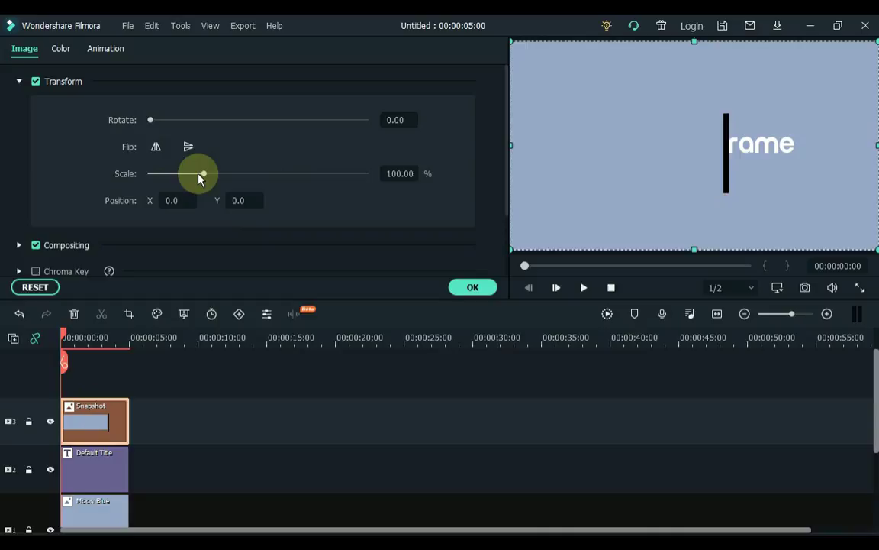
left_click_drag(198, 175, 178, 179)
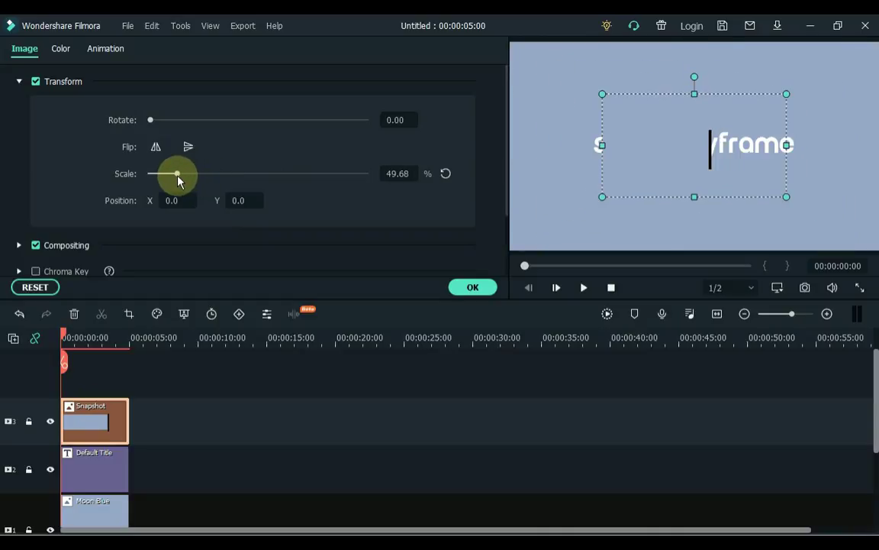
left_click_drag(231, 199, 452, 273)
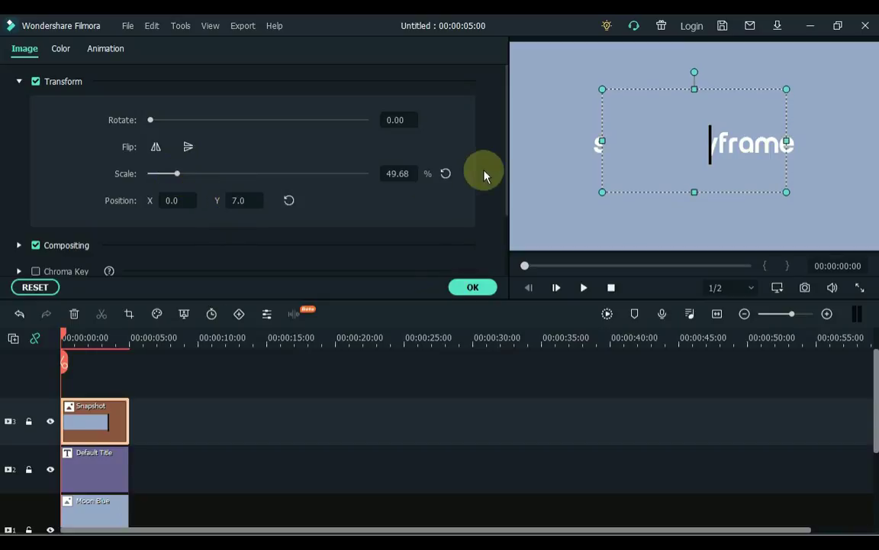
left_click_drag(610, 160, 236, 199)
left_click_drag(169, 199, 503, 164)
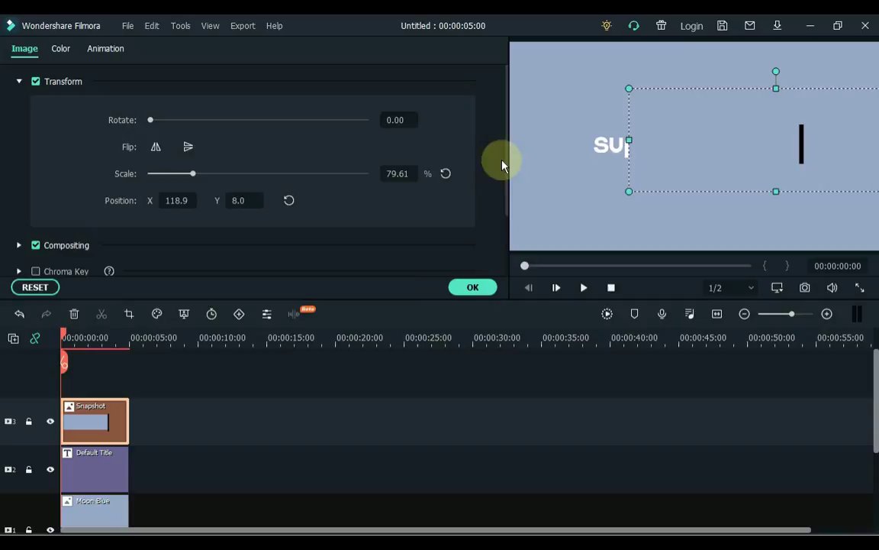
left_click_drag(628, 138, 492, 175)
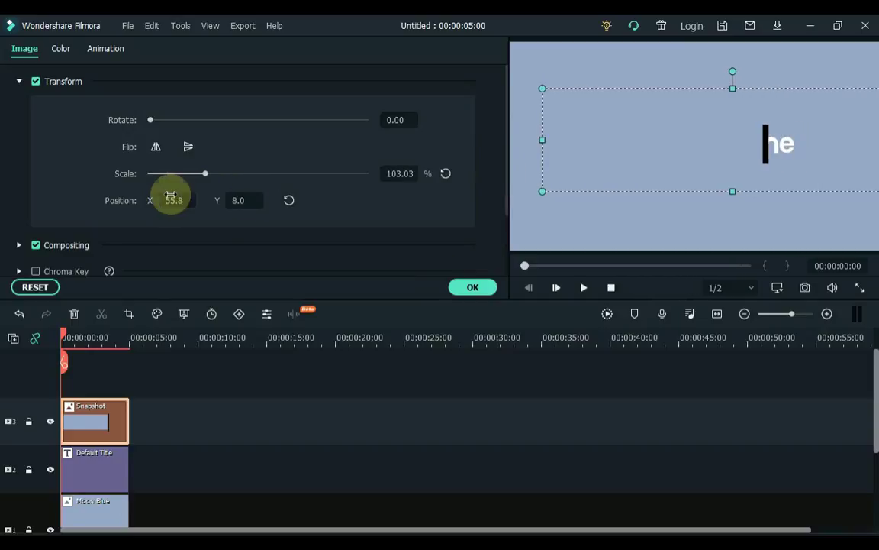
left_click_drag(172, 198, 191, 198)
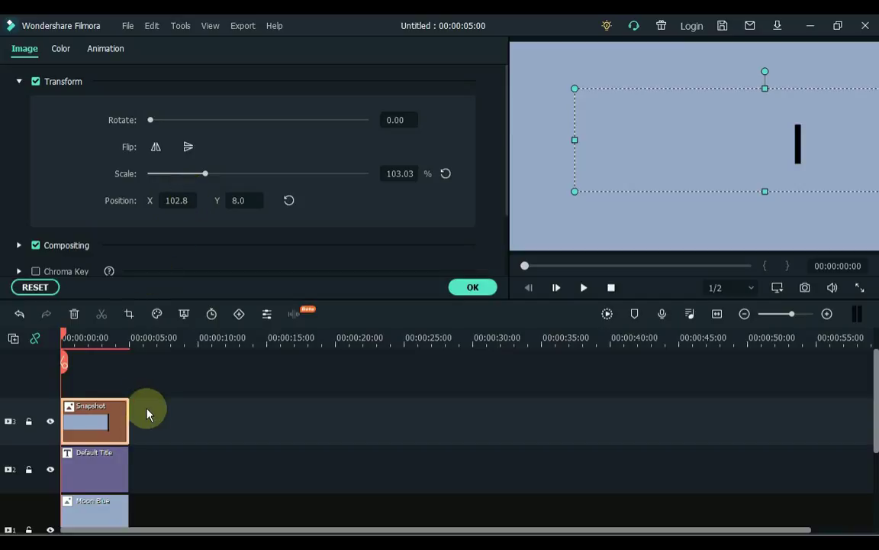
left_click(113, 496)
scroll(115, 458, "down", 3)
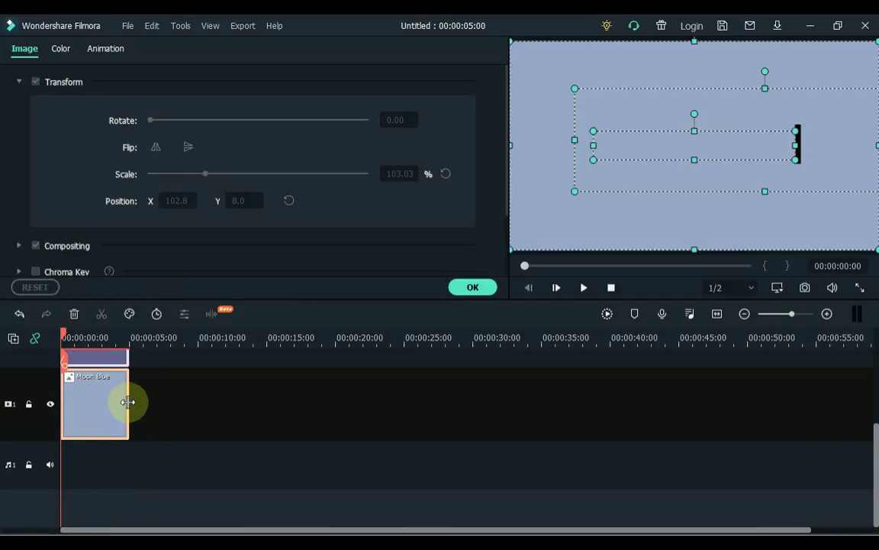
Extend clips to about 12 s and keyframe the Snapshot sliding to X -318 by about 7 s
left_click_drag(130, 402, 228, 402)
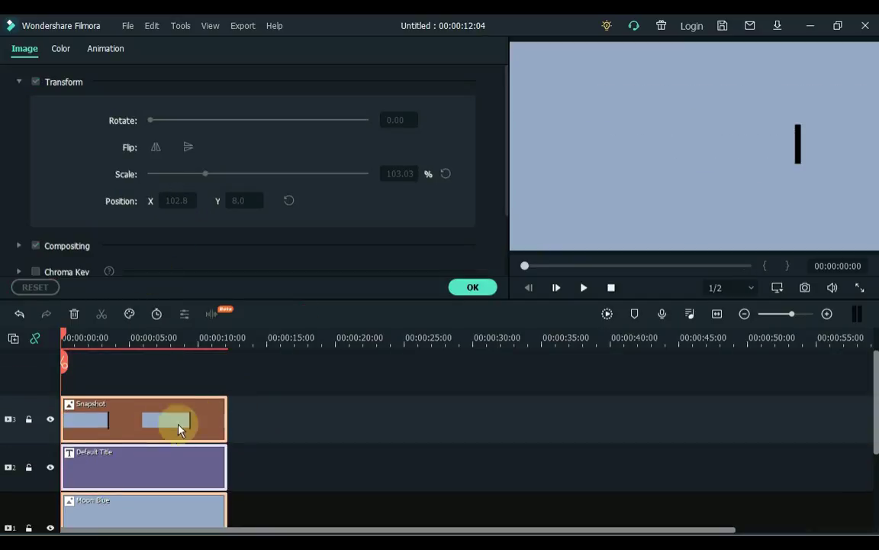
left_click(166, 433)
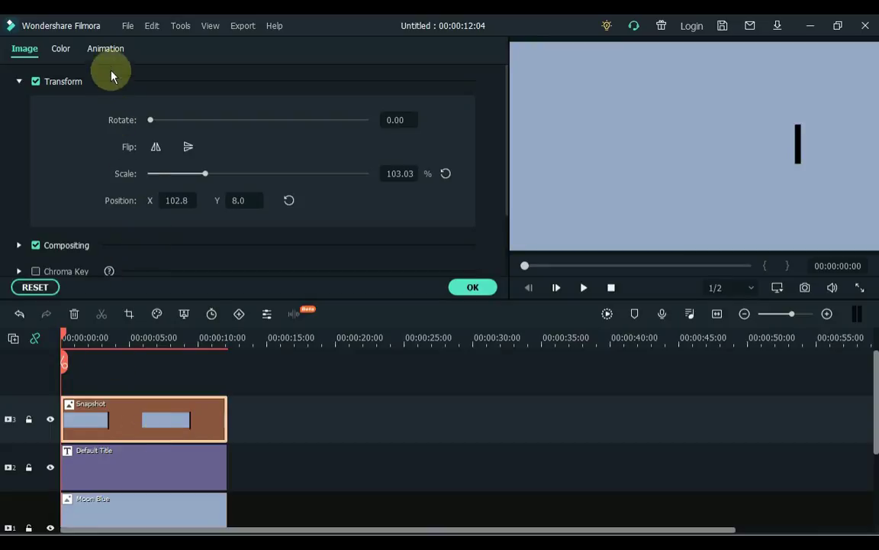
left_click(106, 48)
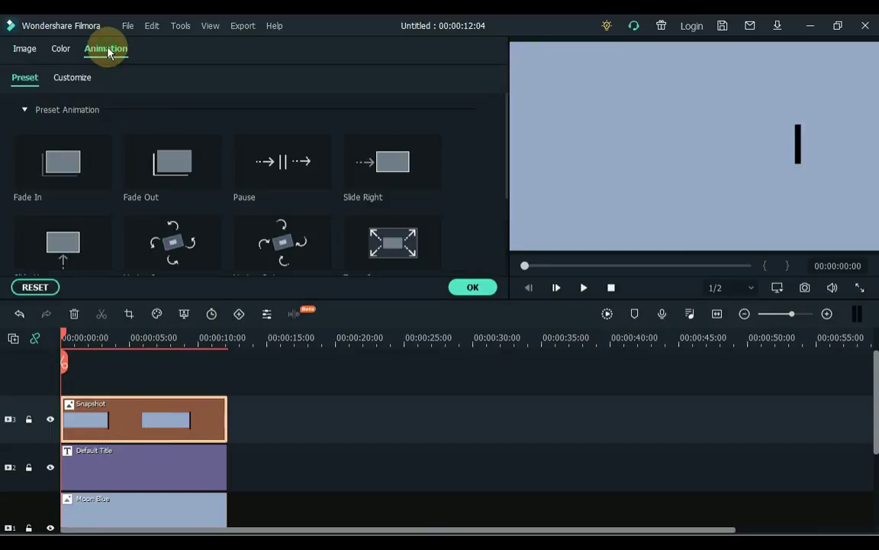
left_click(83, 80)
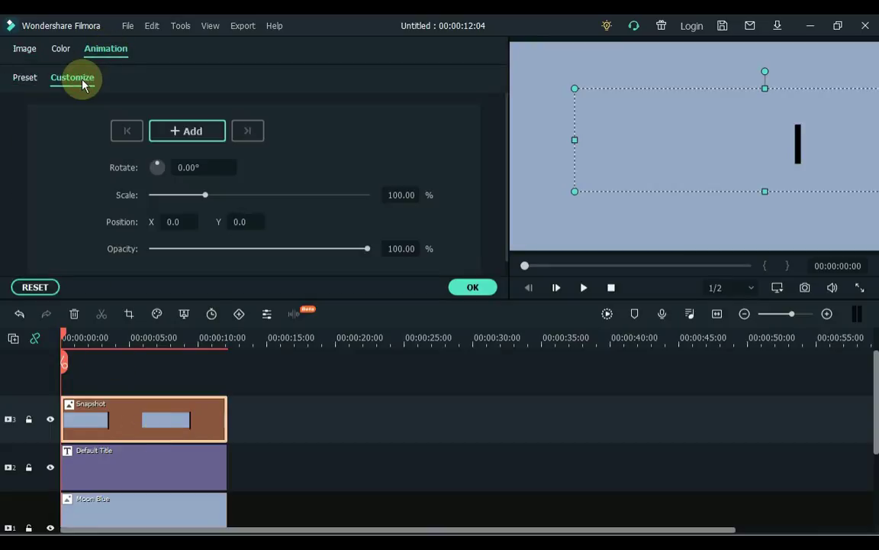
left_click(181, 137)
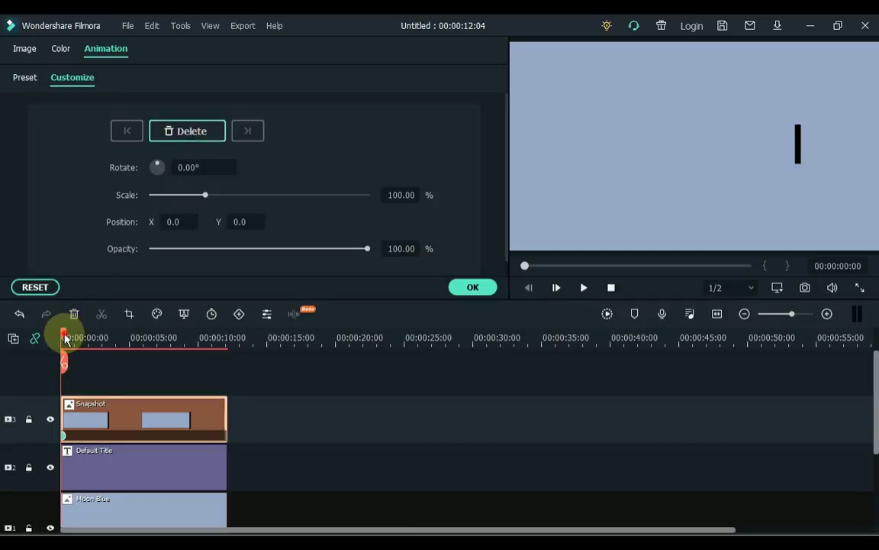
left_click_drag(66, 338, 162, 367)
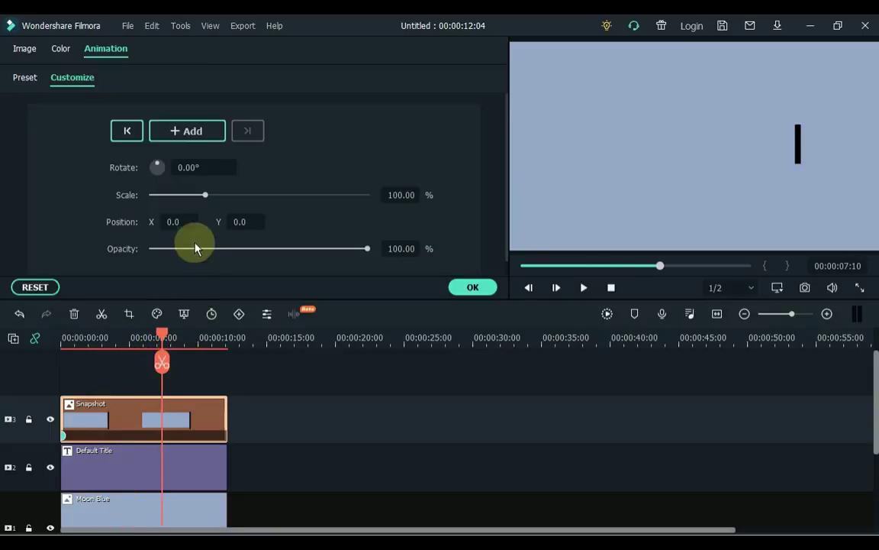
left_click_drag(798, 143, 673, 145)
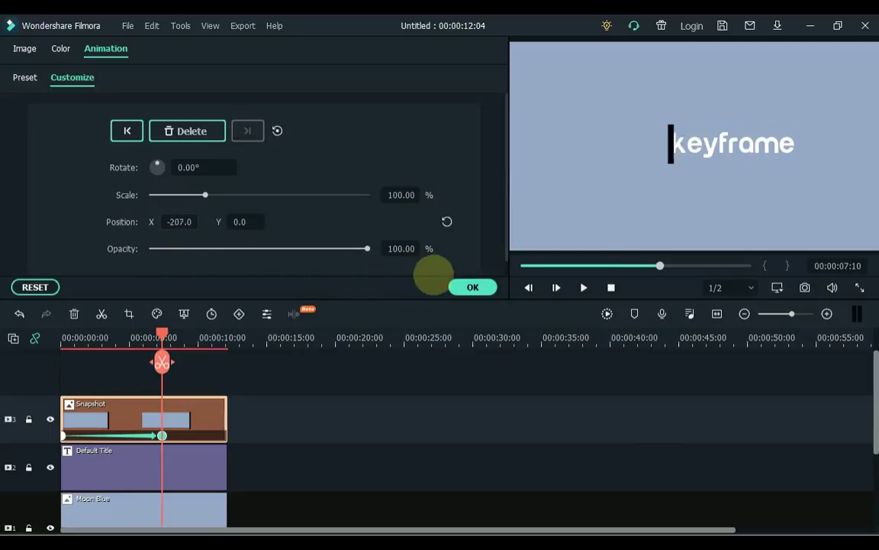
left_click_drag(432, 274, 216, 221)
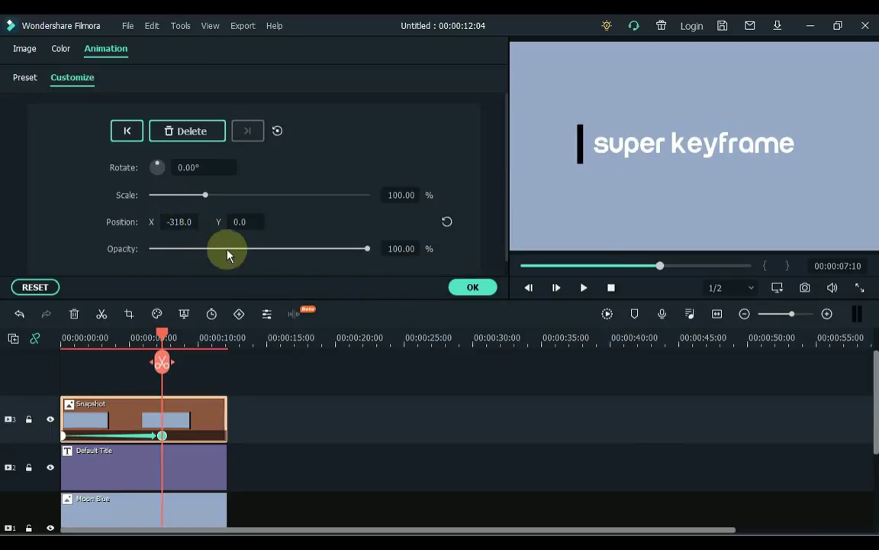
left_click(468, 288)
Play the new animation from the start to check it
key("Home")
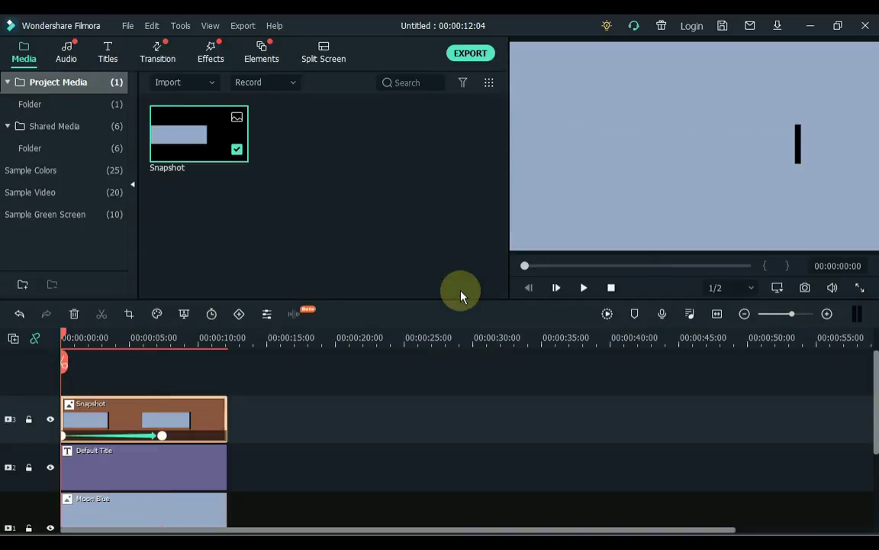
key("space")
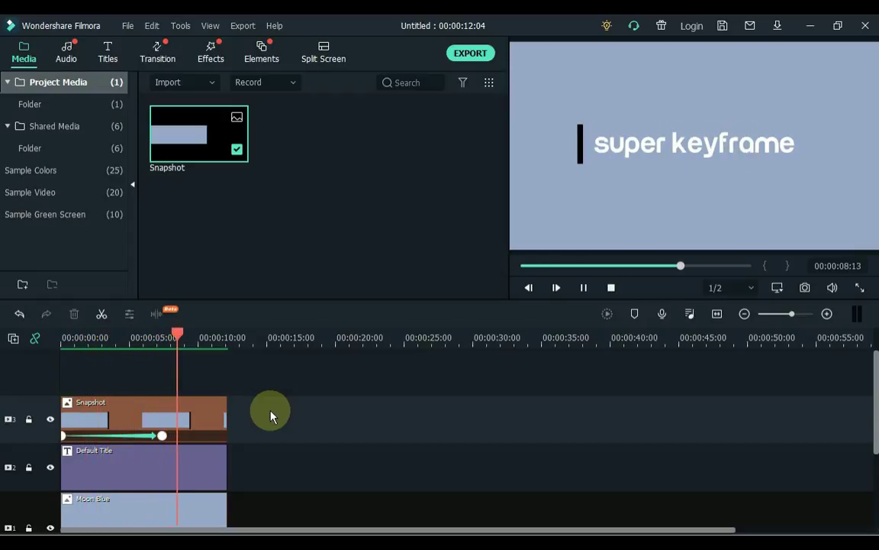
key("space")
Drag the Moon Blue, title and Snapshot clips out to about 00:00:19
left_click(201, 515)
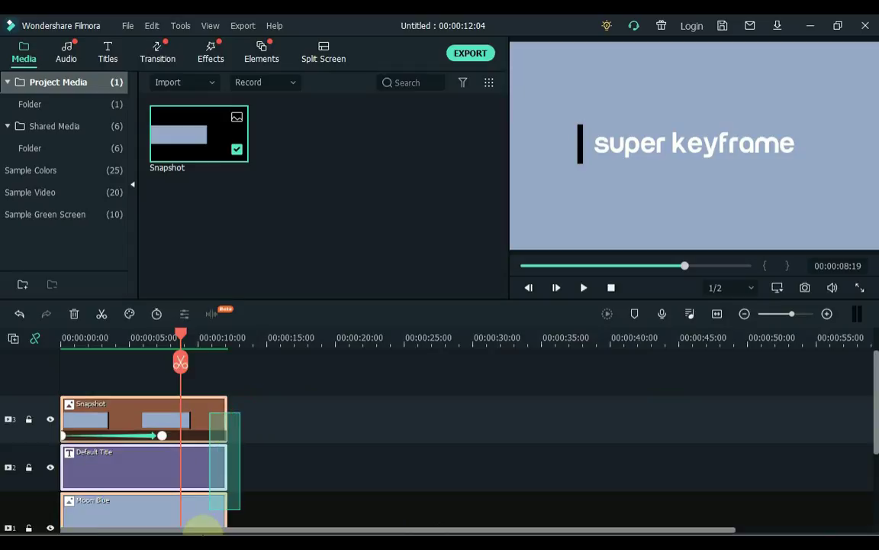
scroll(203, 481, "down", 2)
scroll(218, 438, "up", 3)
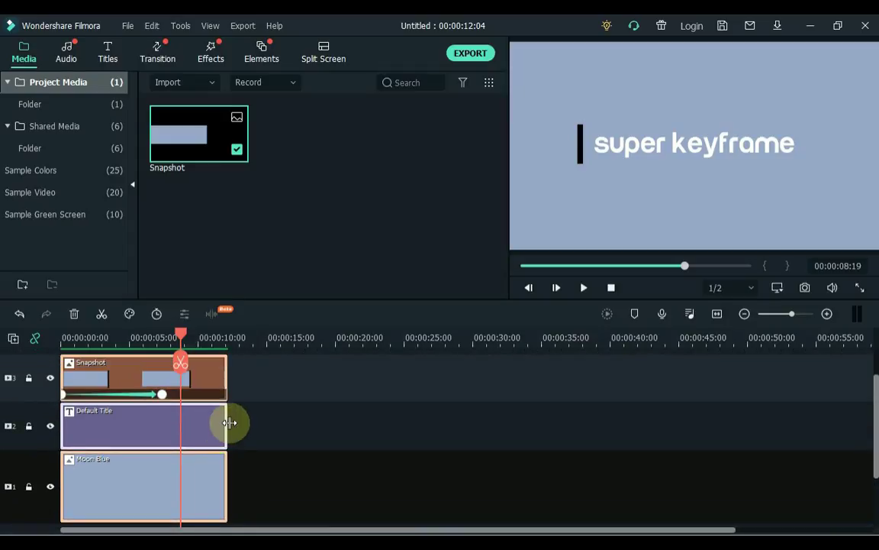
left_click_drag(231, 422, 330, 428)
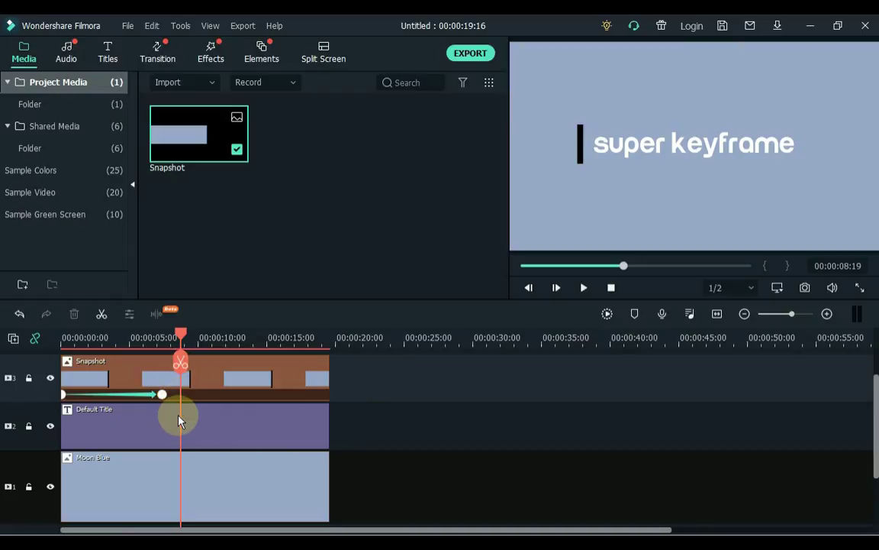
scroll(180, 420, "up", 1)
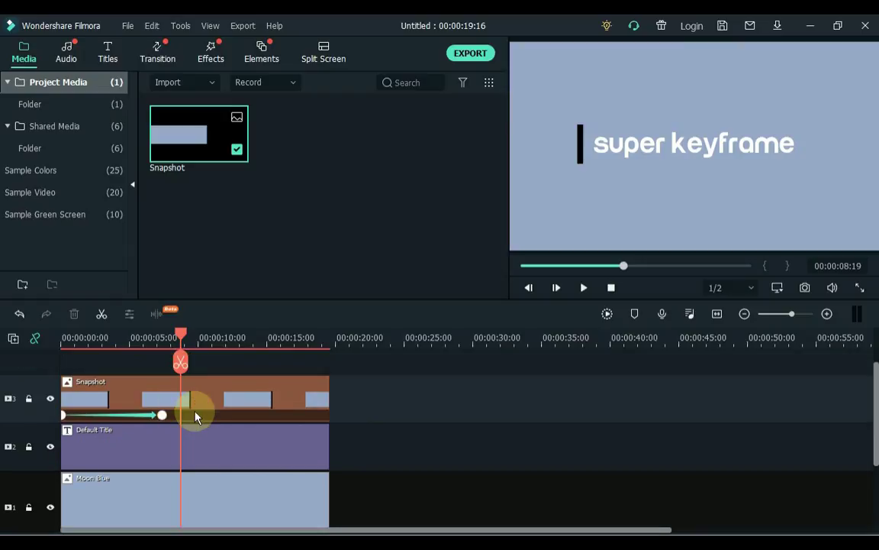
Add Snapshot keyframes holding X -318 at 8:22 and returning to X 0 at 9:21
double_click(195, 416)
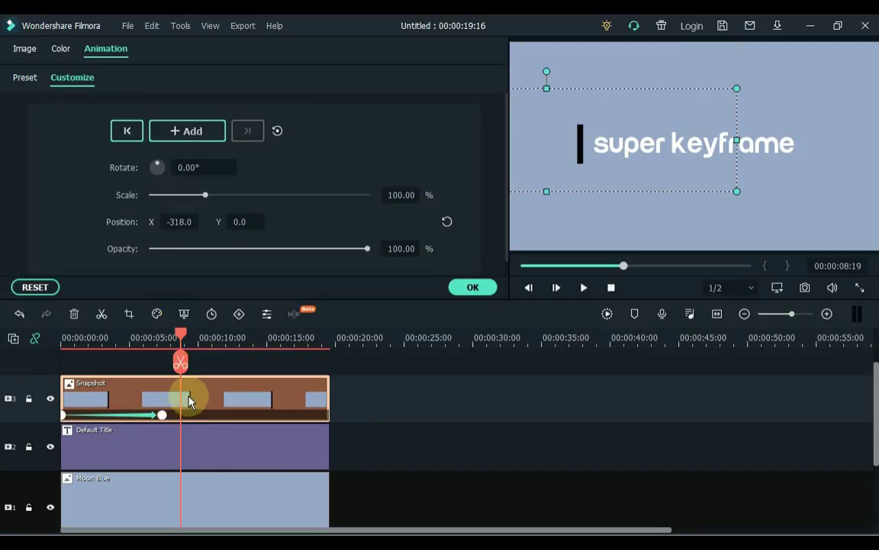
left_click(184, 135)
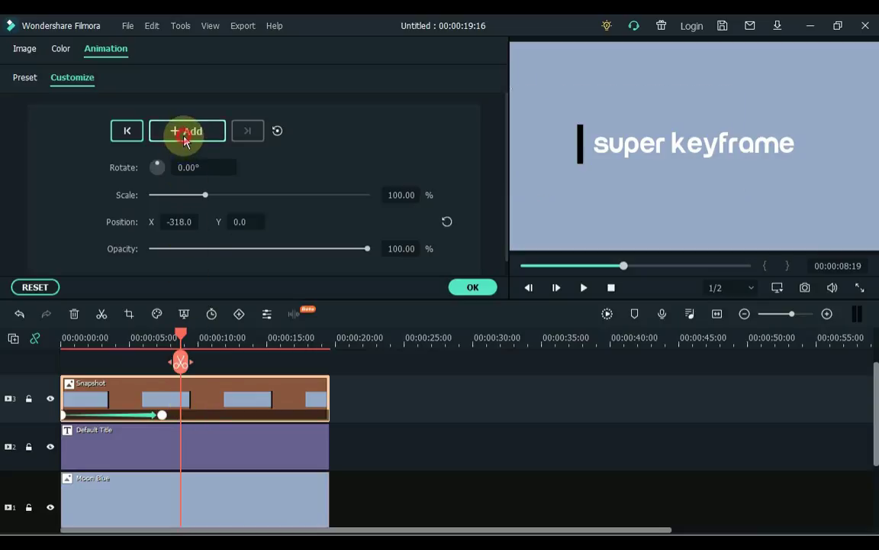
left_click(185, 336)
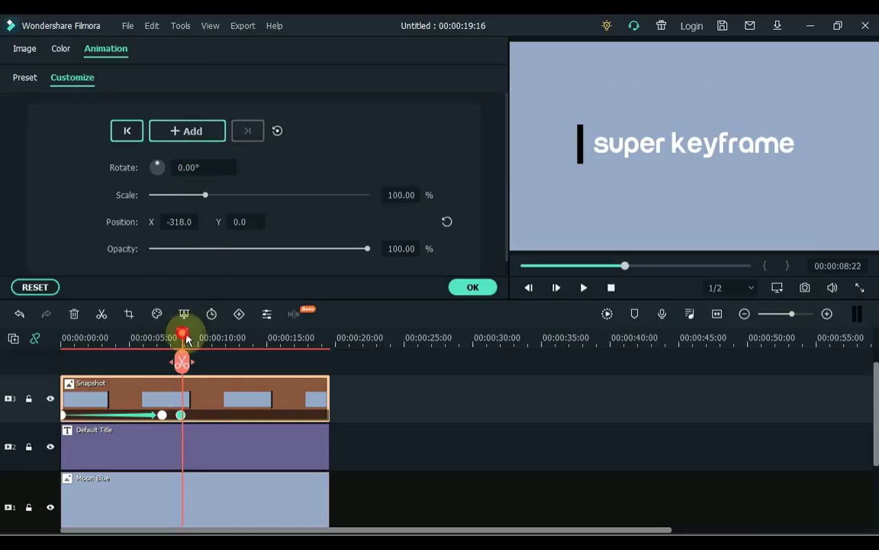
left_click_drag(185, 337, 197, 339)
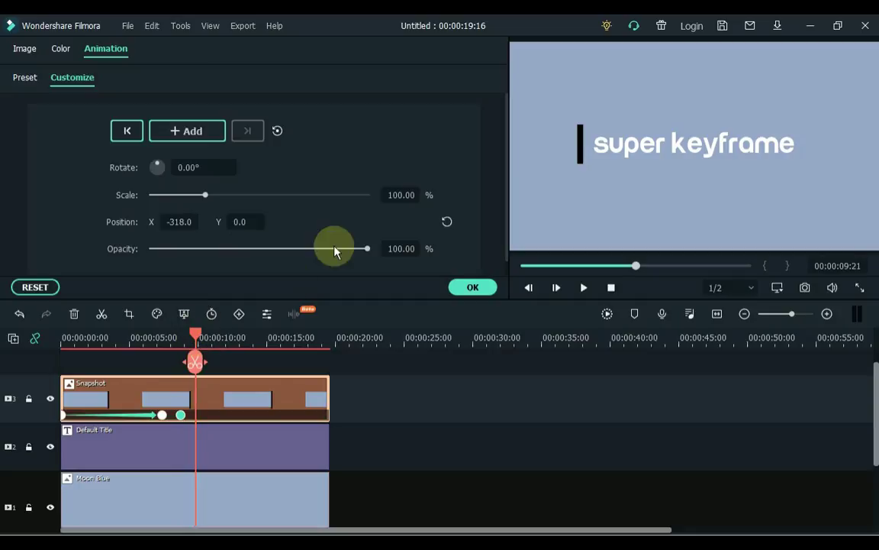
left_click(445, 223)
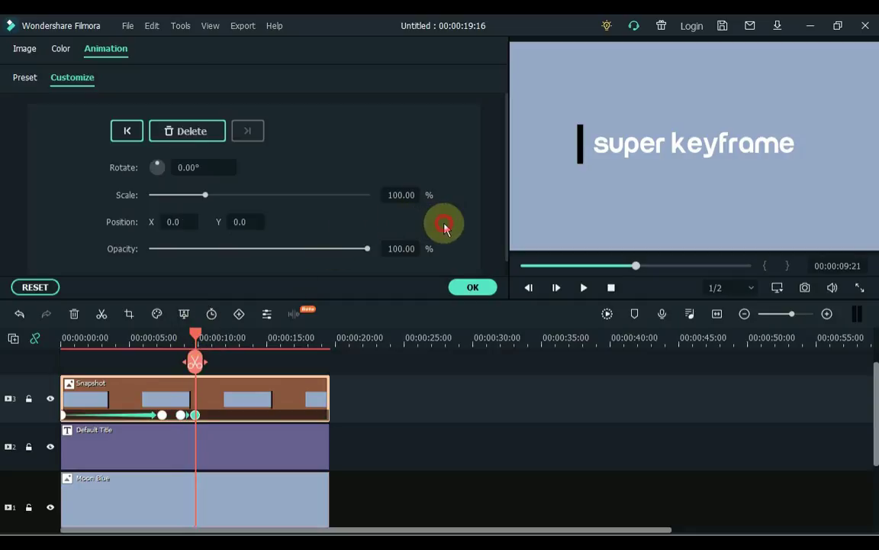
Play back the slide just before the new keyframe to check it hides the title
left_click(195, 341)
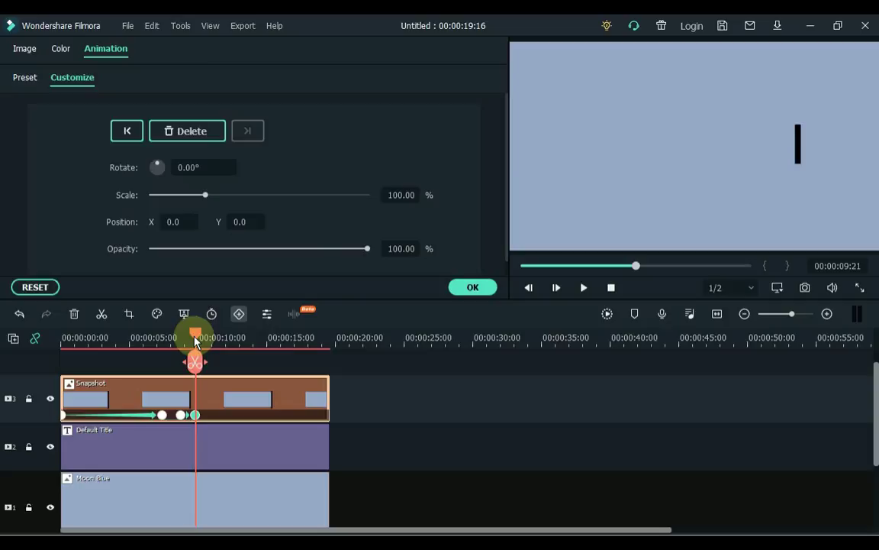
key("space")
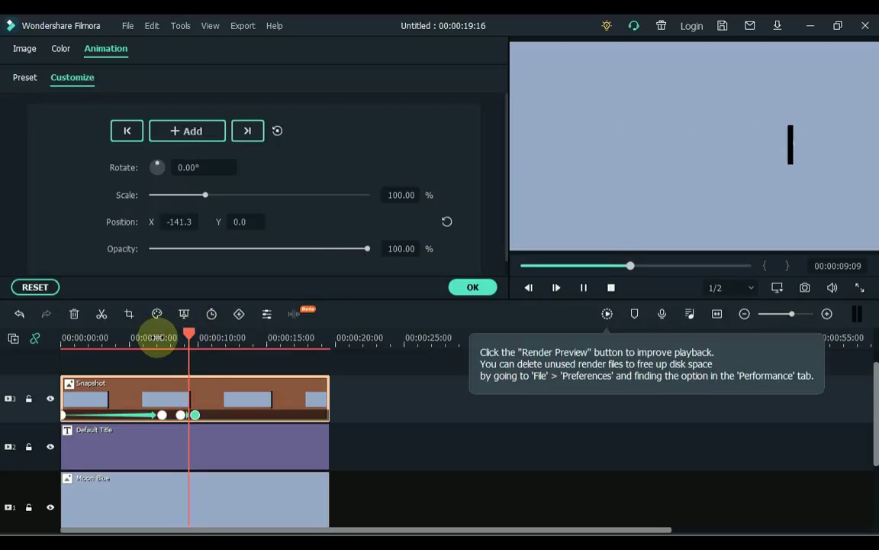
key("space")
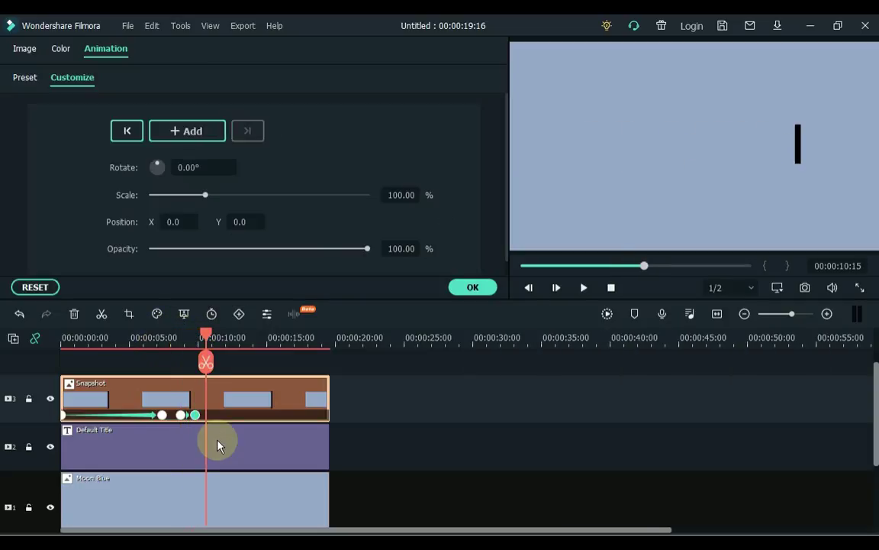
Change the second title clip's text to 'ANIMATION', hiding the Snapshot track while editing
left_click(218, 446)
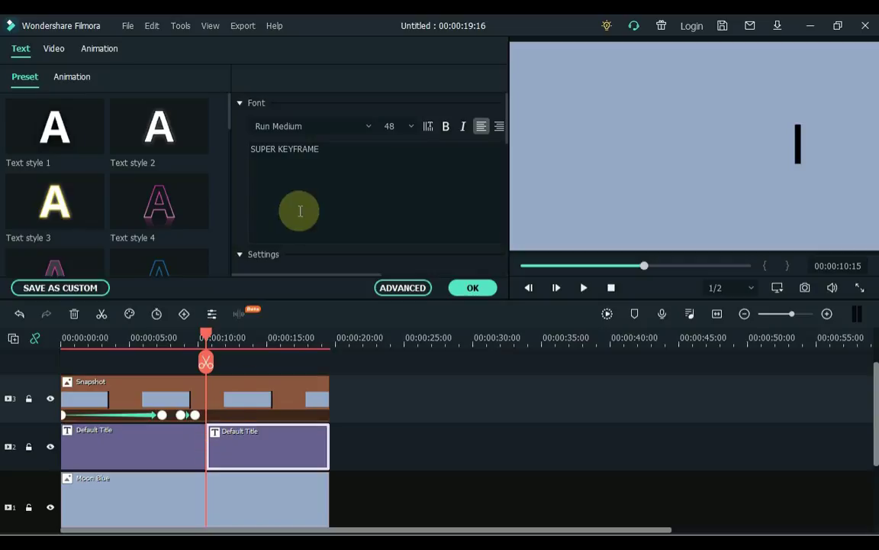
left_click(334, 162)
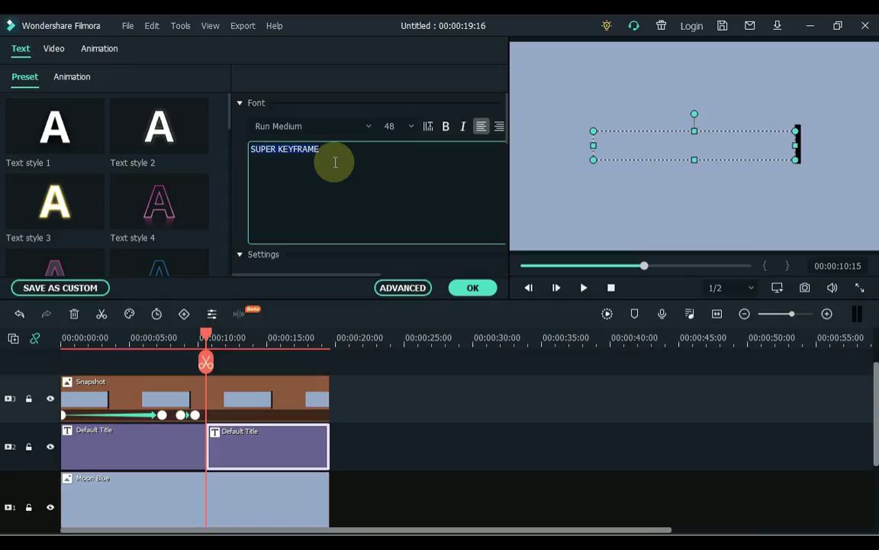
left_click(51, 398)
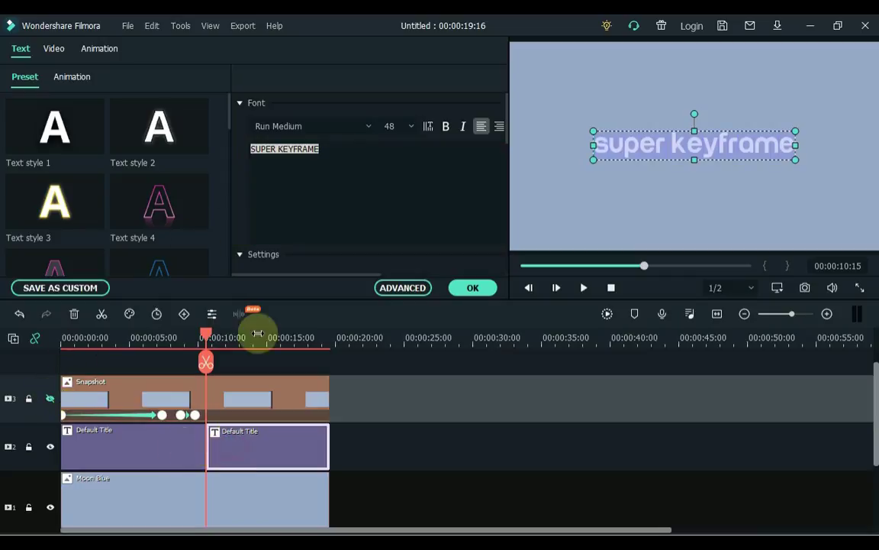
left_click(351, 155)
key("ctrl+a")
key("BackSpace")
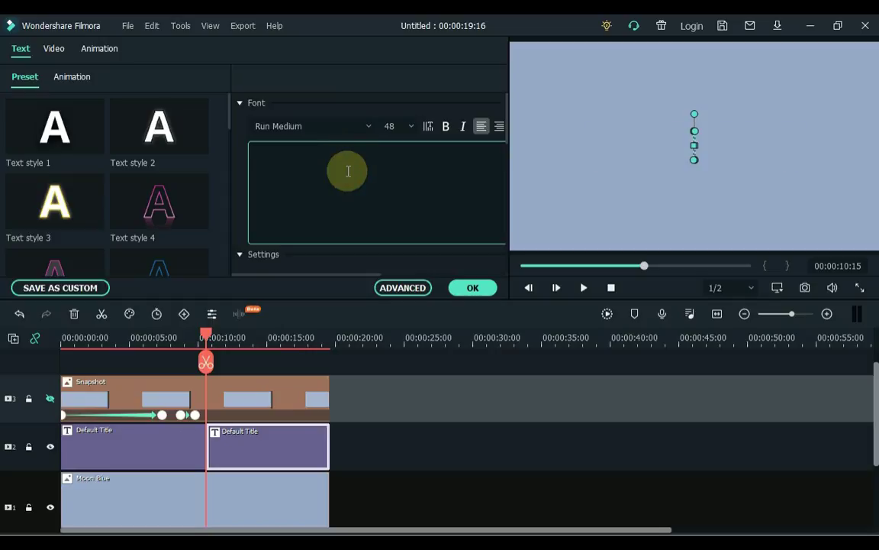
type("ANI")
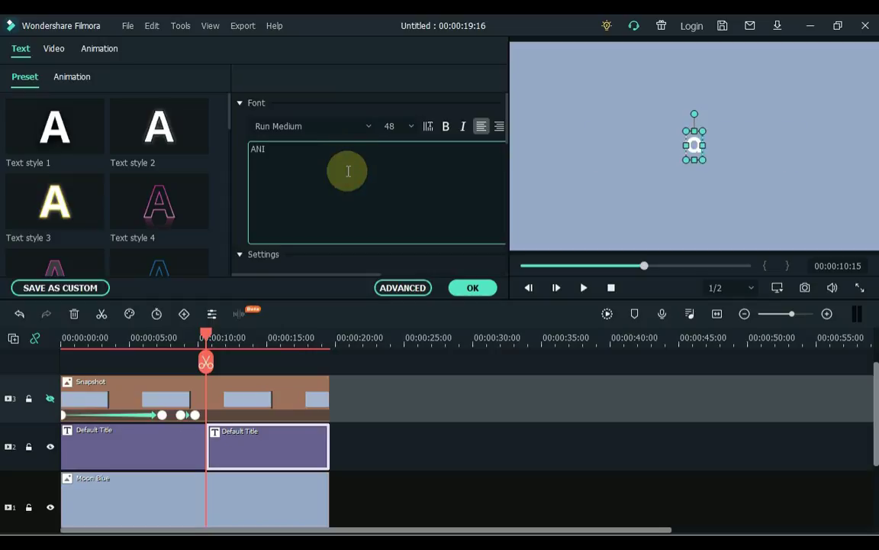
type("MATION")
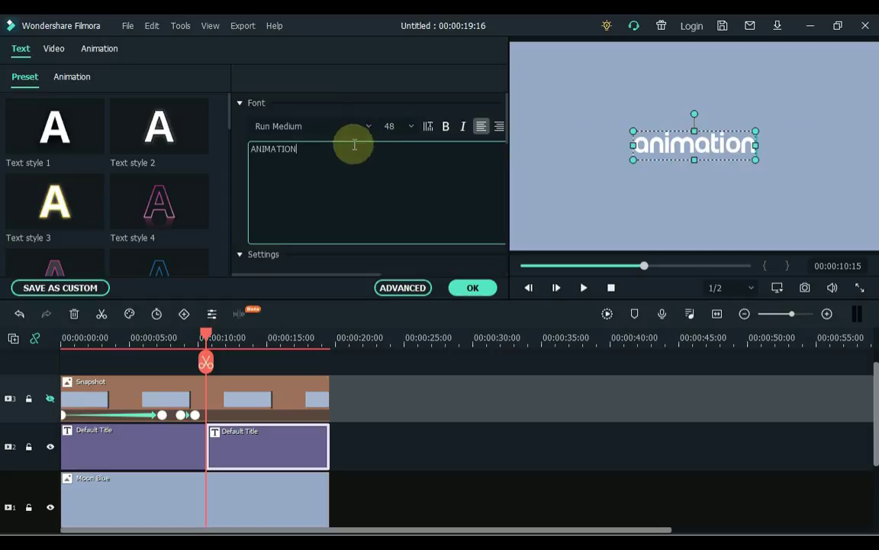
left_click(50, 398)
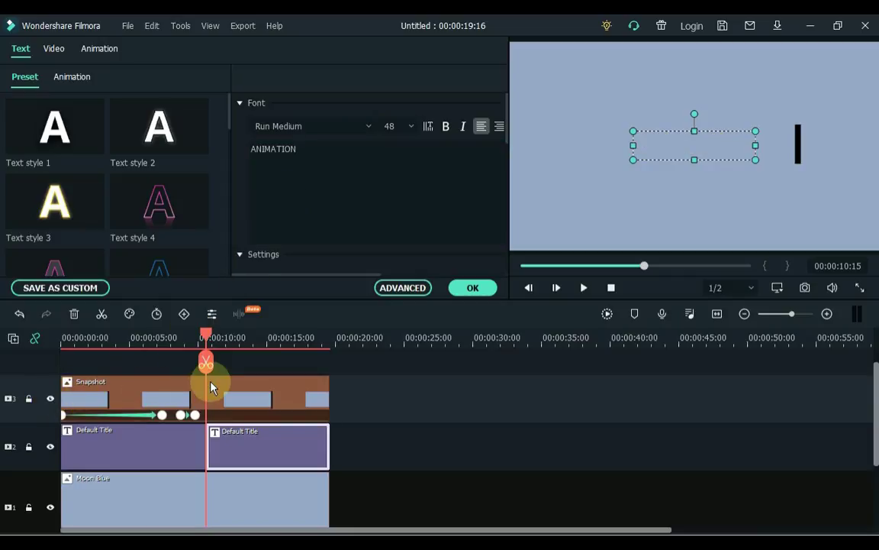
Keyframe the Snapshot at 10:15 and slide it to X -251 by 16:16 to reveal 'animation'
double_click(216, 406)
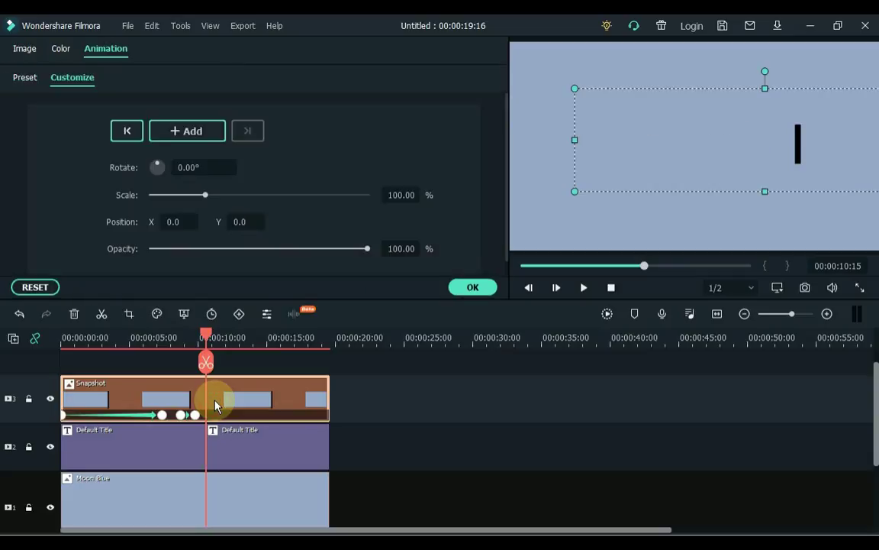
left_click(201, 138)
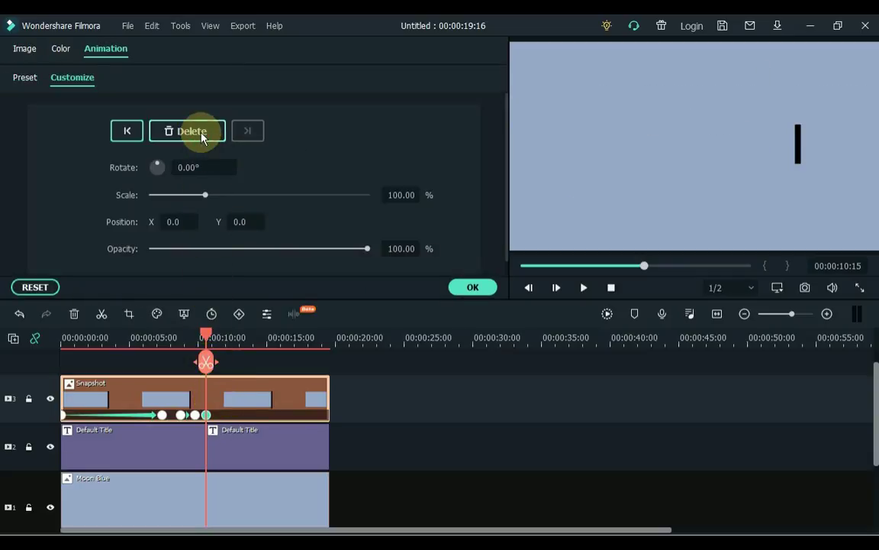
left_click_drag(206, 335, 290, 353)
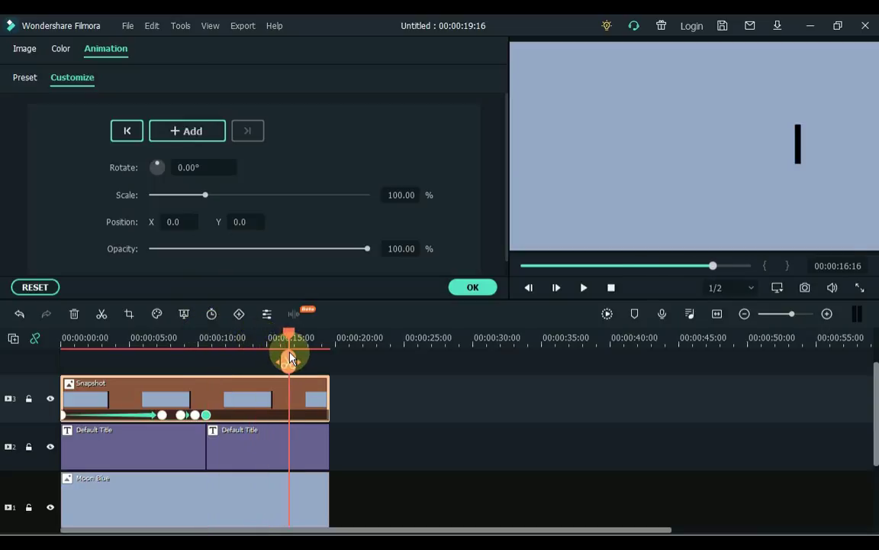
left_click(182, 221)
type("-82")
key("Return")
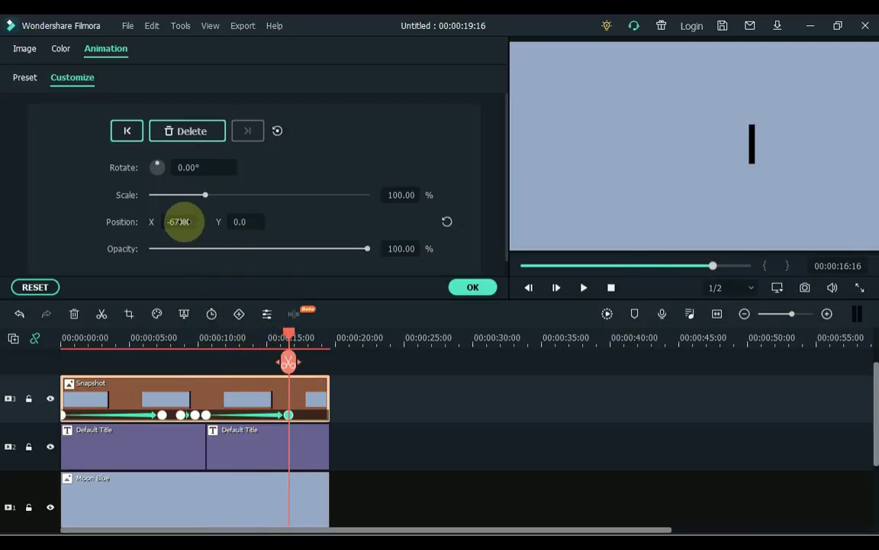
left_click_drag(369, 281, 212, 238)
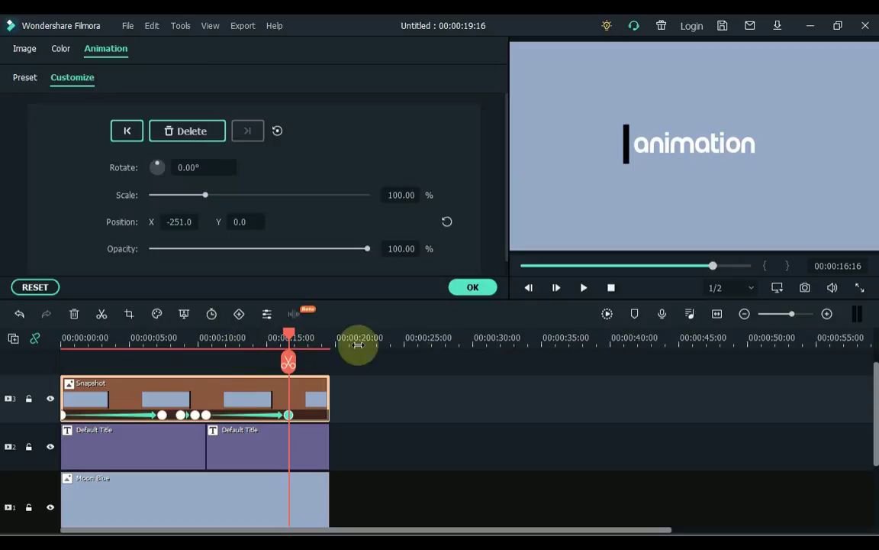
left_click(471, 288)
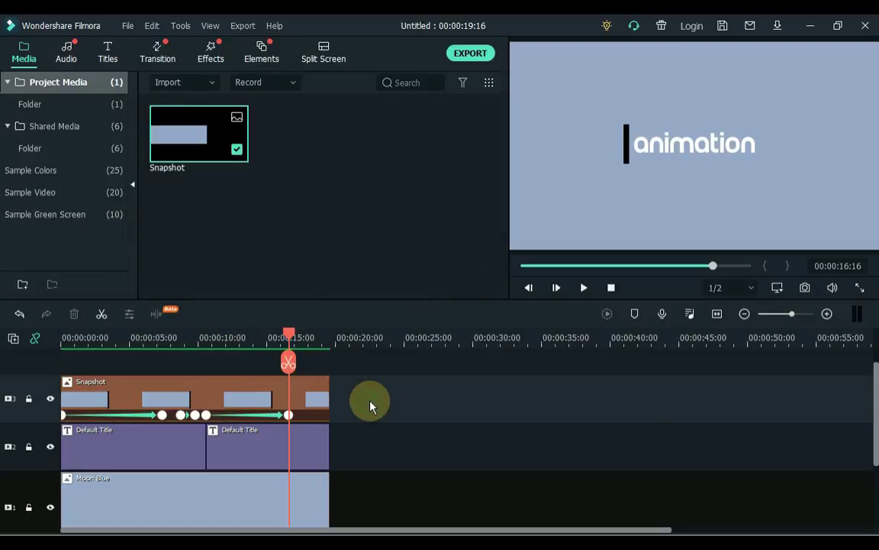
key("Home")
key("space")
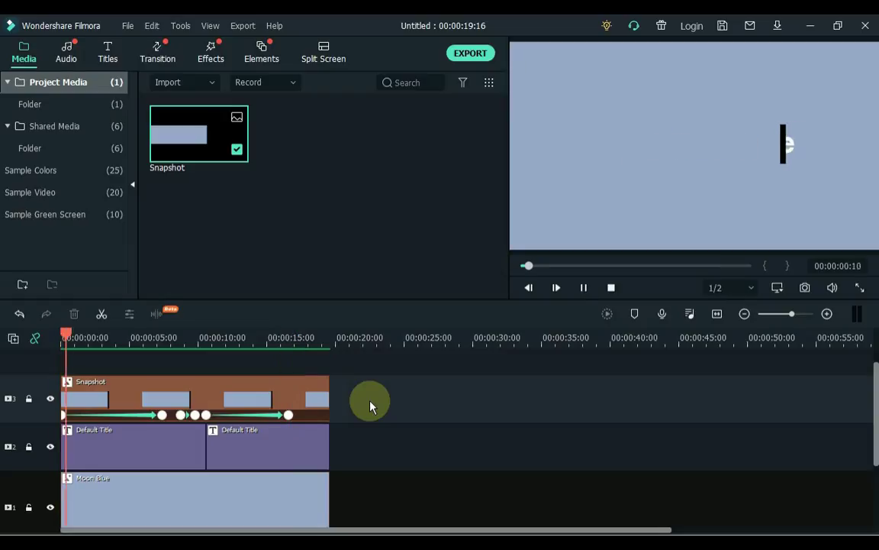